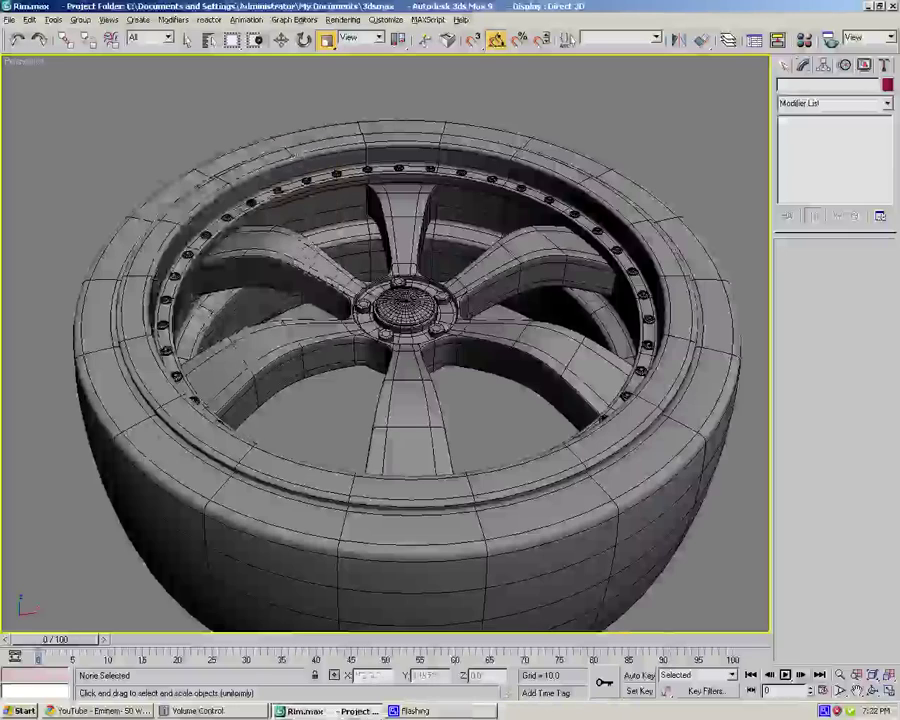
- Create a ground plane about 1694 units long and 1773 units wide around the wheel in the Top view
{"action": "middle_click_drag", "start_coordinate": [297, 230], "coordinate": [306, 172], "text": "alt"}
{"action": "key", "text": "alt+w"}
{"action": "middle_click", "coordinate": [300, 252]}
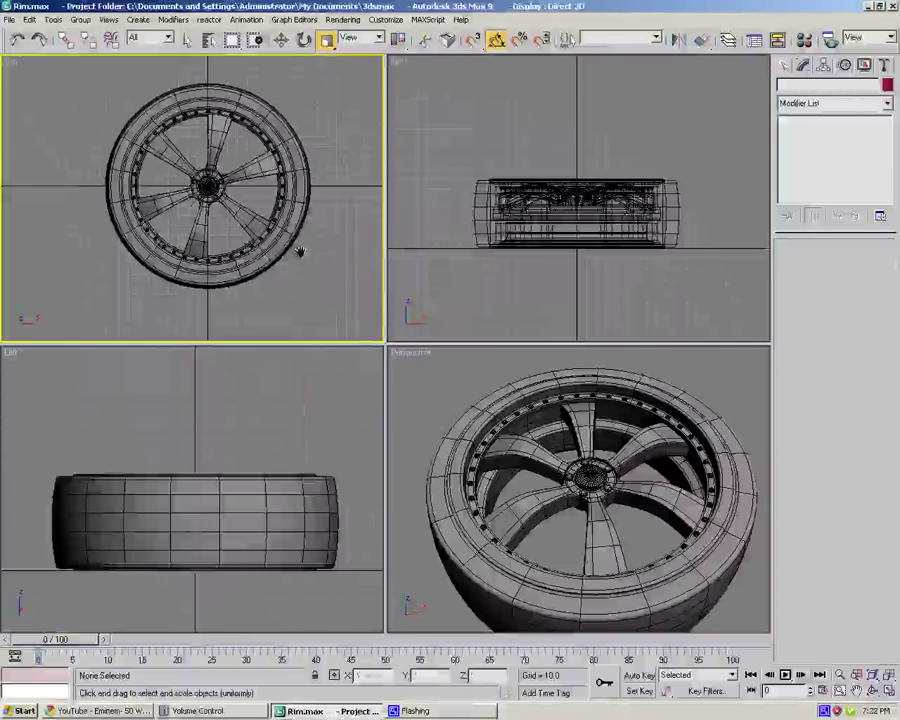
{"action": "left_click", "coordinate": [785, 65]}
{"action": "left_click", "coordinate": [861, 214]}
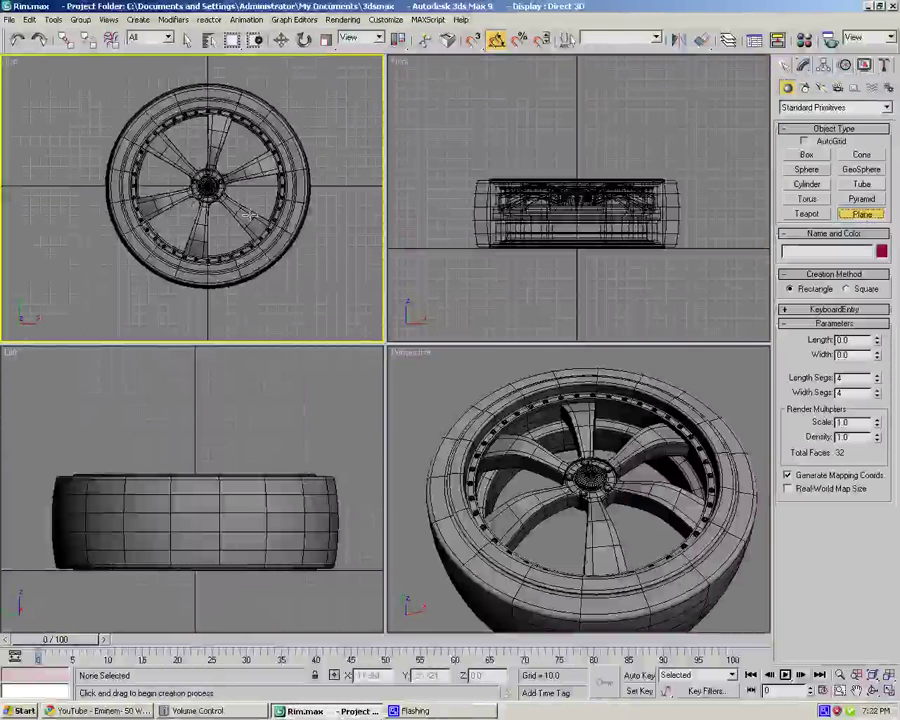
{"action": "scroll", "coordinate": [285, 183], "scroll_direction": "down", "scroll_amount": 5}
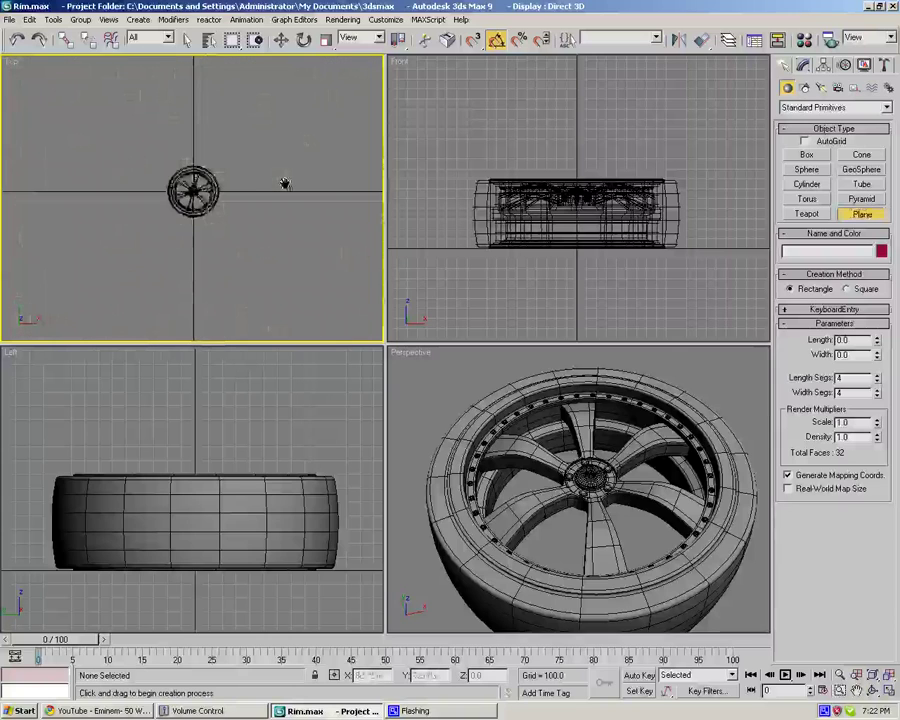
{"action": "scroll", "coordinate": [285, 183], "scroll_direction": "down", "scroll_amount": 3}
{"action": "left_click_drag", "start_coordinate": [81, 87], "coordinate": [302, 297]}
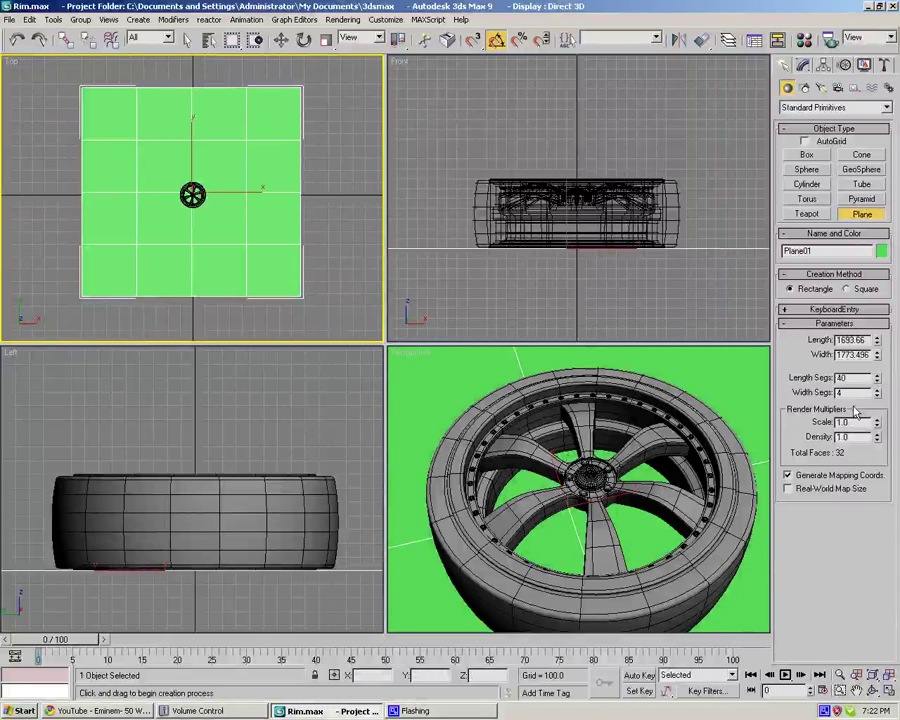
- Set the ground plane's length and width segments to 40 each
{"action": "left_click", "coordinate": [851, 392]}
{"action": "type", "text": "0"}
{"action": "left_click", "coordinate": [852, 378]}
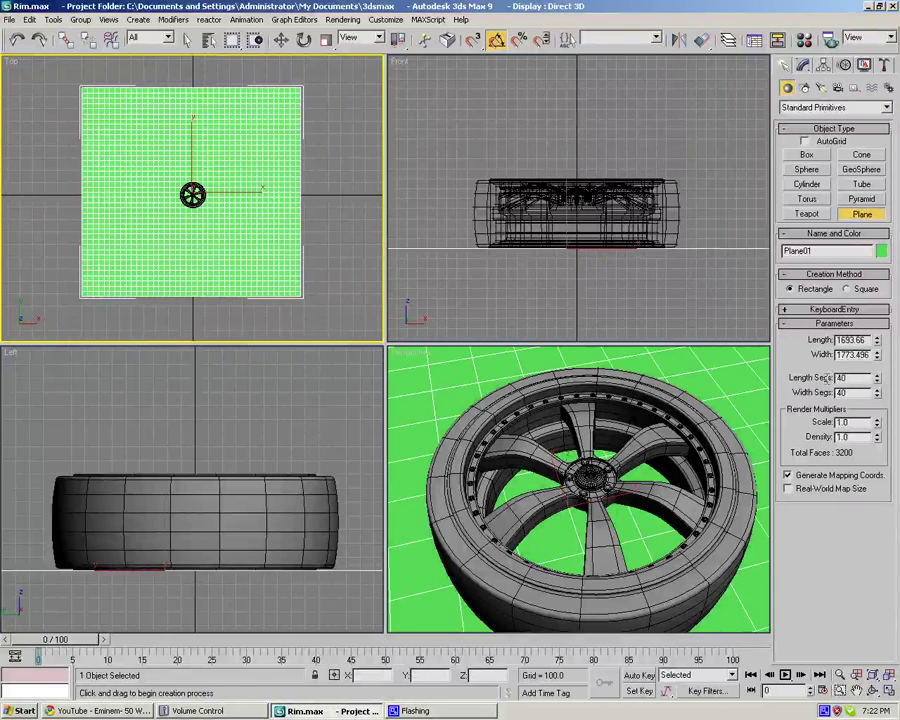
- Add a Bend modifier to the plane with an angle of -90 on the X axis
{"action": "key", "text": "r"}
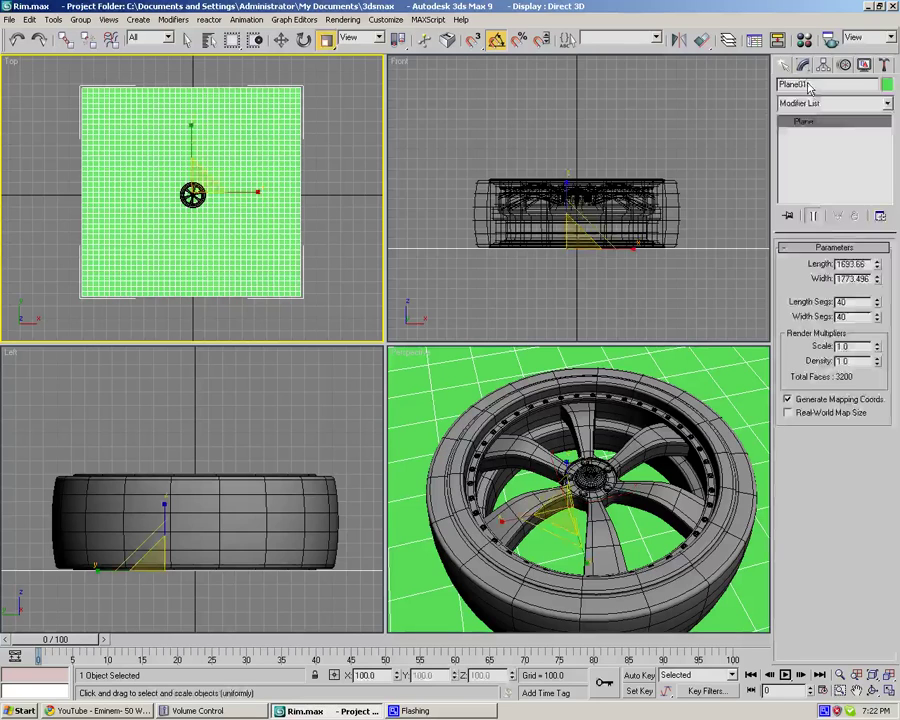
{"action": "left_click", "coordinate": [886, 104]}
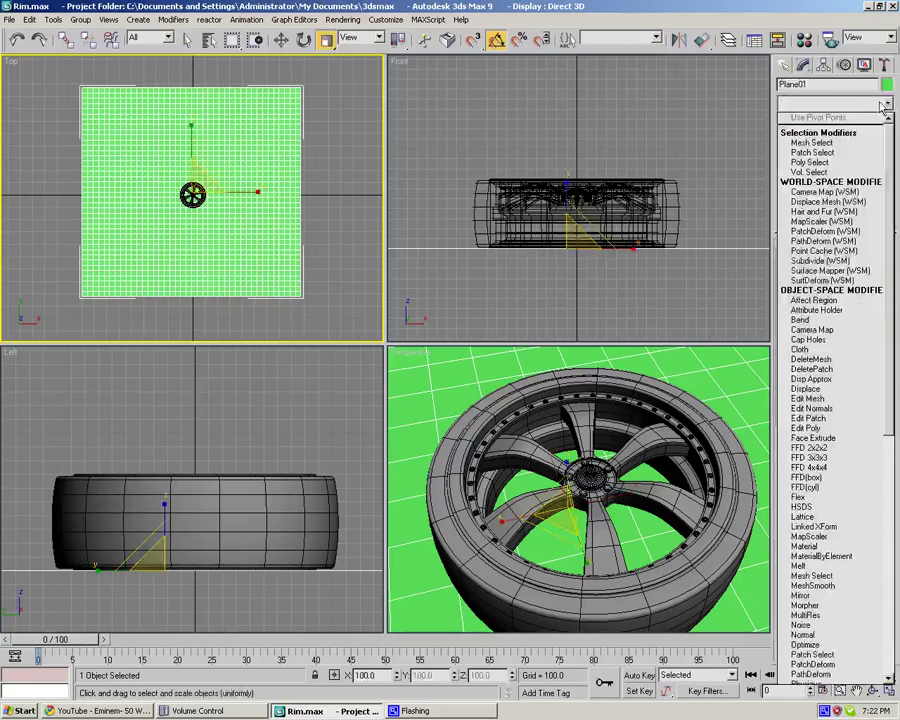
{"action": "left_click", "coordinate": [814, 320]}
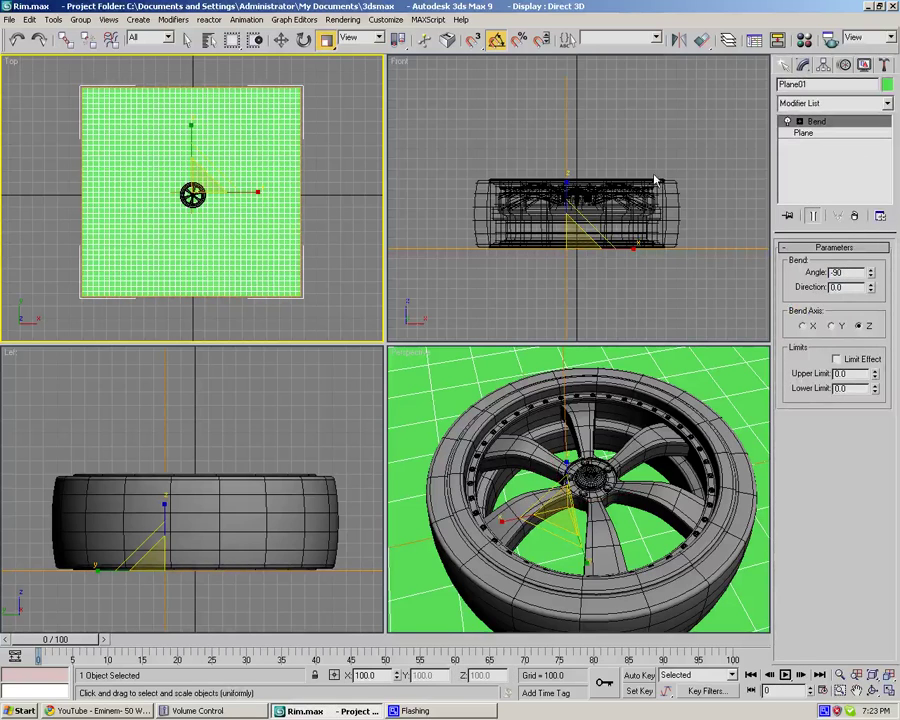
{"action": "left_click", "coordinate": [803, 326]}
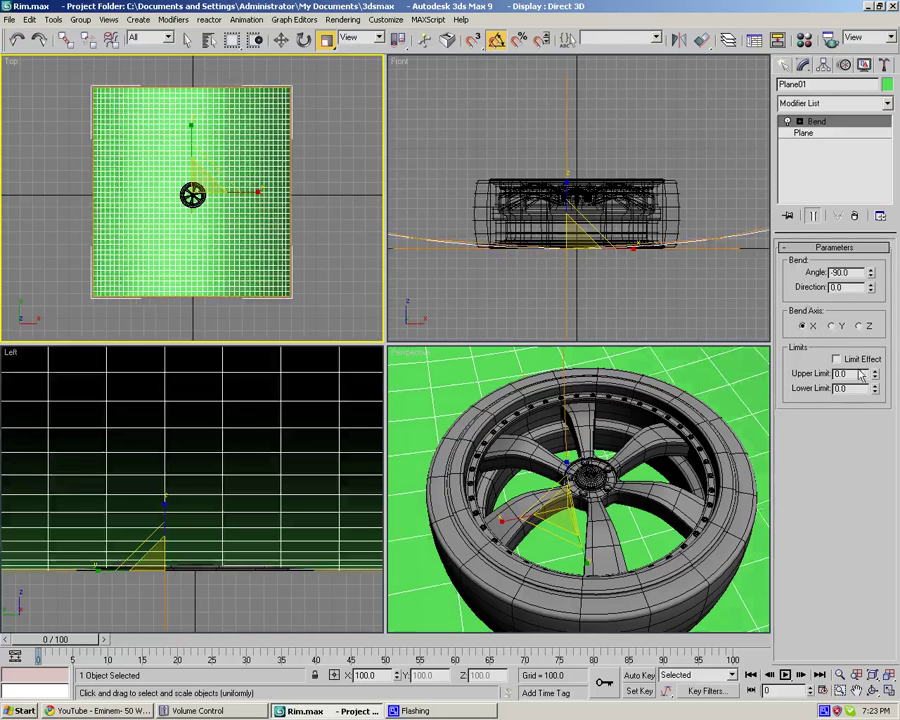
- Limit the plane's bend effect and adjust its upper limit to about 452.88, checking the curve in the Front view
{"action": "left_click_drag", "start_coordinate": [876, 373], "coordinate": [897, 238]}
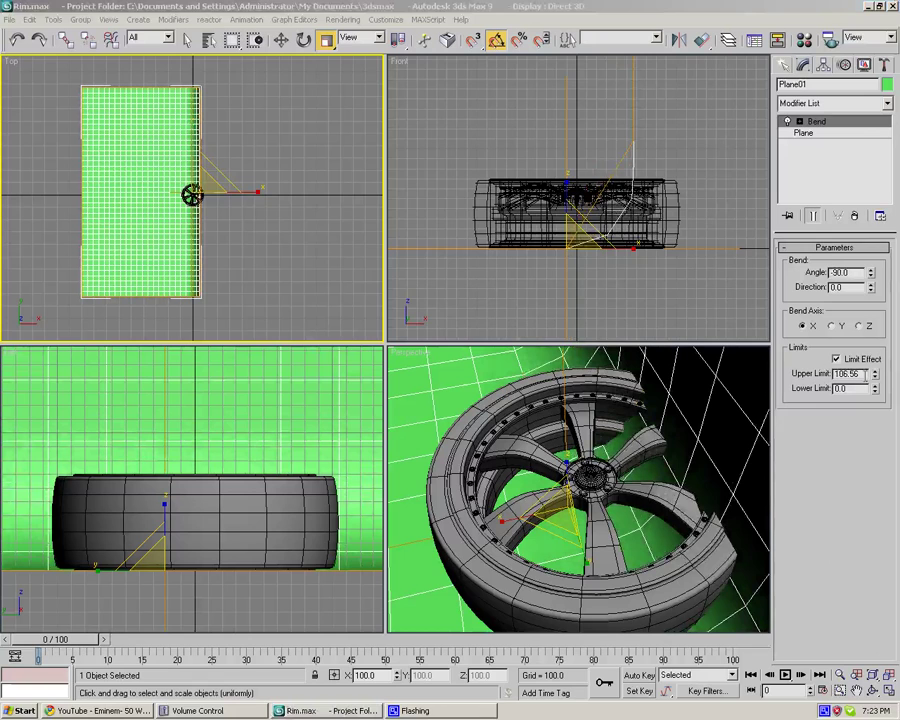
{"action": "left_click_drag", "start_coordinate": [878, 378], "coordinate": [897, 566]}
{"action": "left_click", "coordinate": [577, 291]}
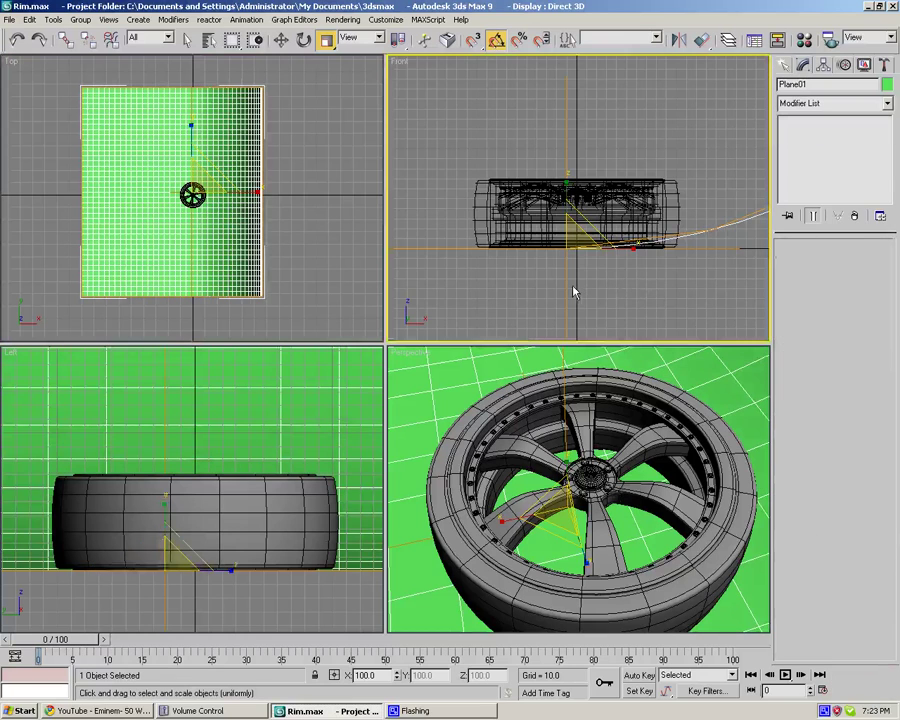
{"action": "scroll", "coordinate": [575, 292], "scroll_direction": "down", "scroll_amount": 5}
{"action": "scroll", "coordinate": [576, 288], "scroll_direction": "down", "scroll_amount": 3}
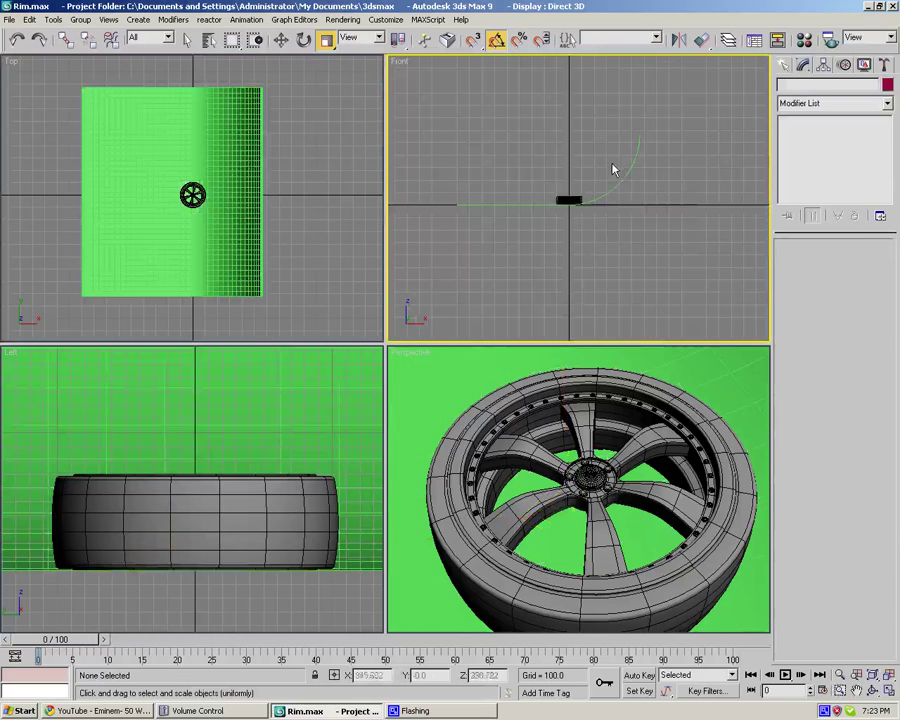
{"action": "left_click", "coordinate": [577, 199]}
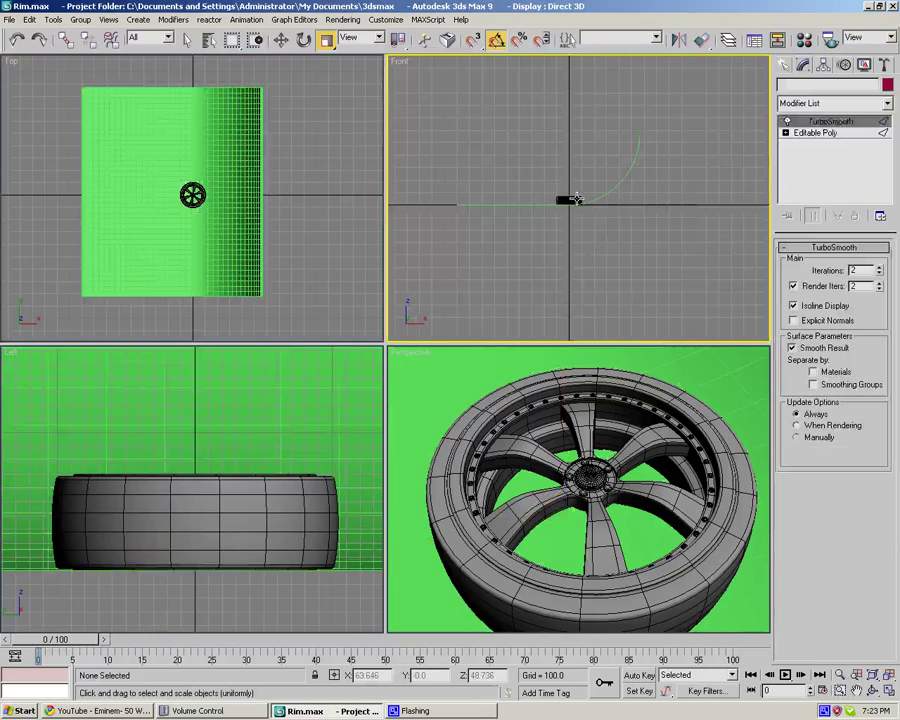
{"action": "left_click", "coordinate": [606, 264]}
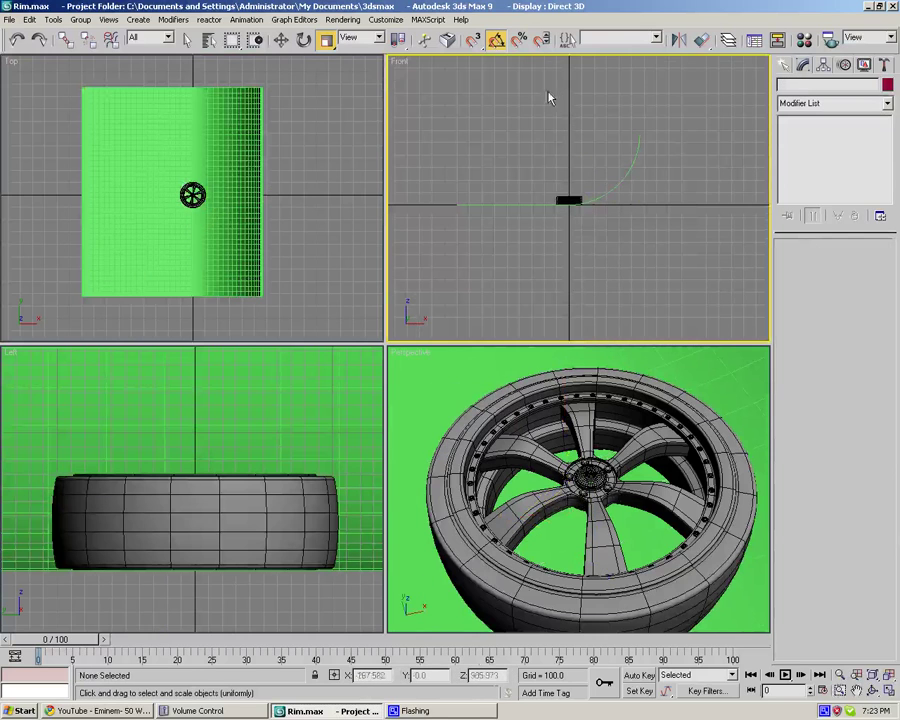
{"action": "left_click", "coordinate": [248, 285]}
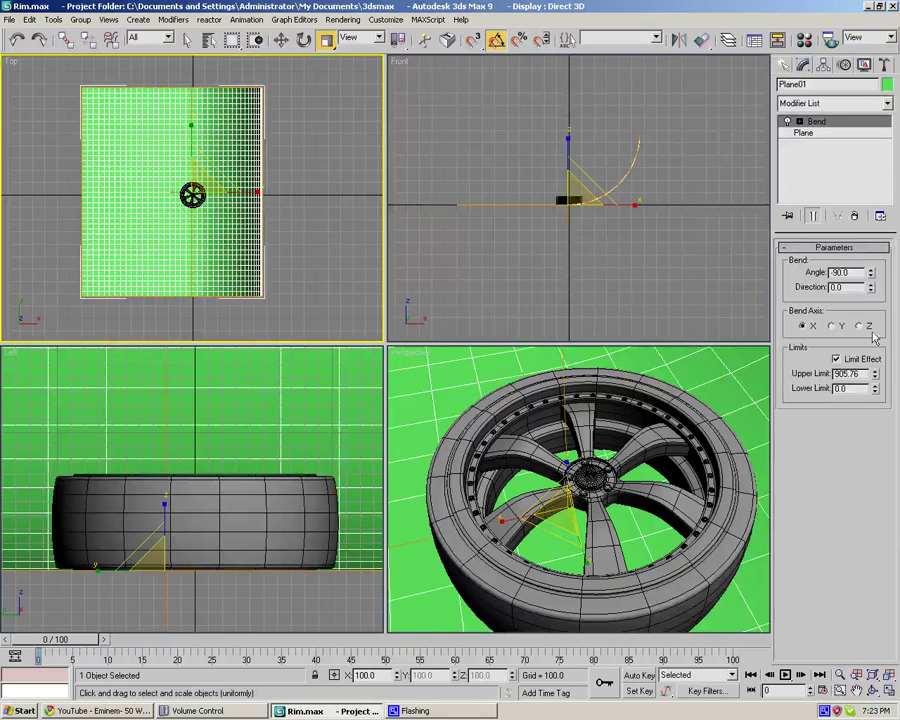
{"action": "mouse_move", "coordinate": [876, 382]}
{"action": "left_mouse_down"}
{"action": "mouse_move", "coordinate": [877, 360]}
{"action": "mouse_move", "coordinate": [879, 412]}
{"action": "mouse_move", "coordinate": [879, 404]}
{"action": "left_mouse_up"}
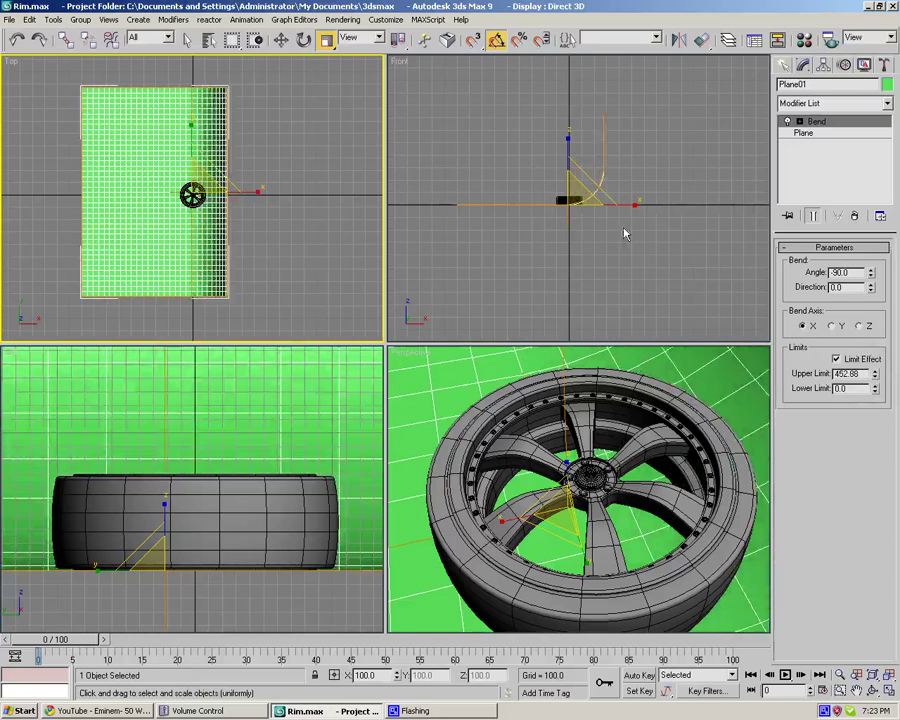
- Move the bent plane along X to about 204, away from the wheel, and deselect it
{"action": "left_click", "coordinate": [281, 41]}
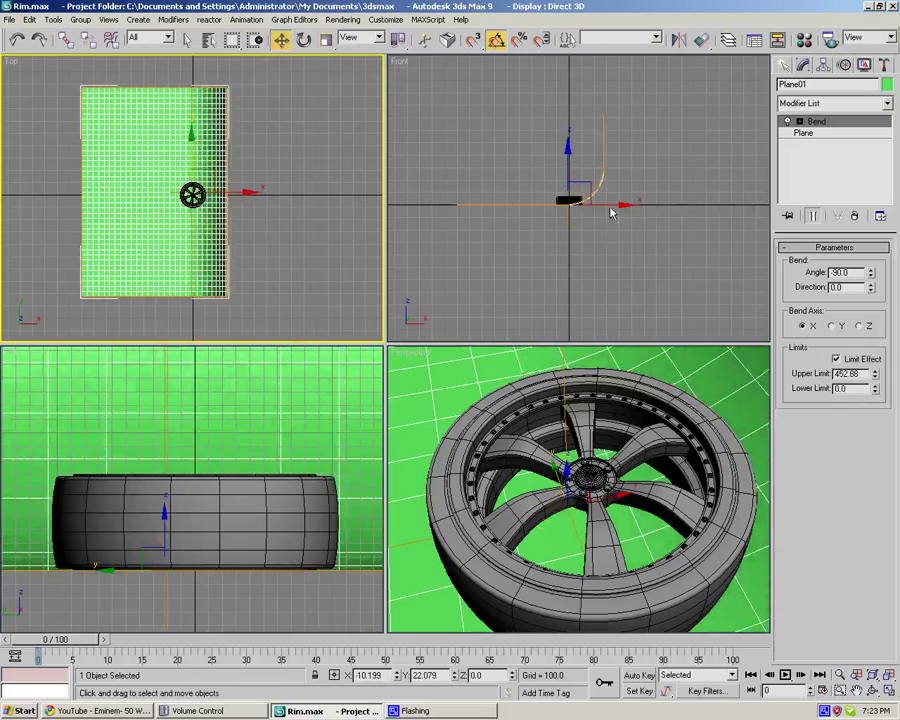
{"action": "left_click_drag", "start_coordinate": [606, 205], "coordinate": [593, 253]}
{"action": "key", "text": "ctrl+d"}
- Frame the whole wheel from above in a maximized Perspective view and create a camera from that view
{"action": "right_click", "coordinate": [498, 515]}
{"action": "middle_click_drag", "start_coordinate": [640, 484], "coordinate": [680, 470], "text": "alt"}
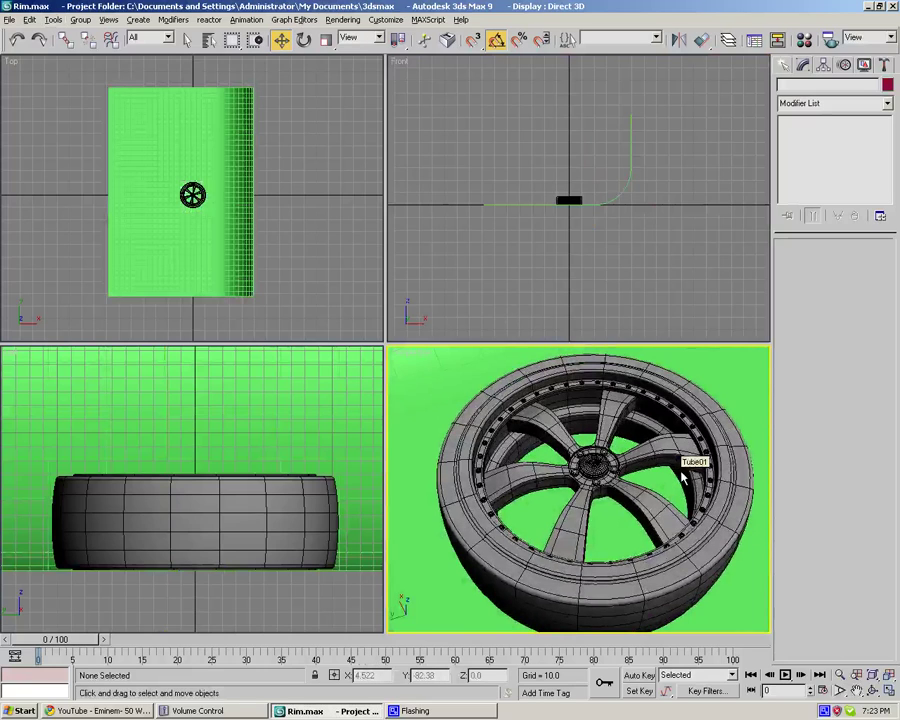
{"action": "key", "text": "alt+w"}
{"action": "middle_click_drag", "start_coordinate": [629, 445], "coordinate": [625, 437], "text": "alt"}
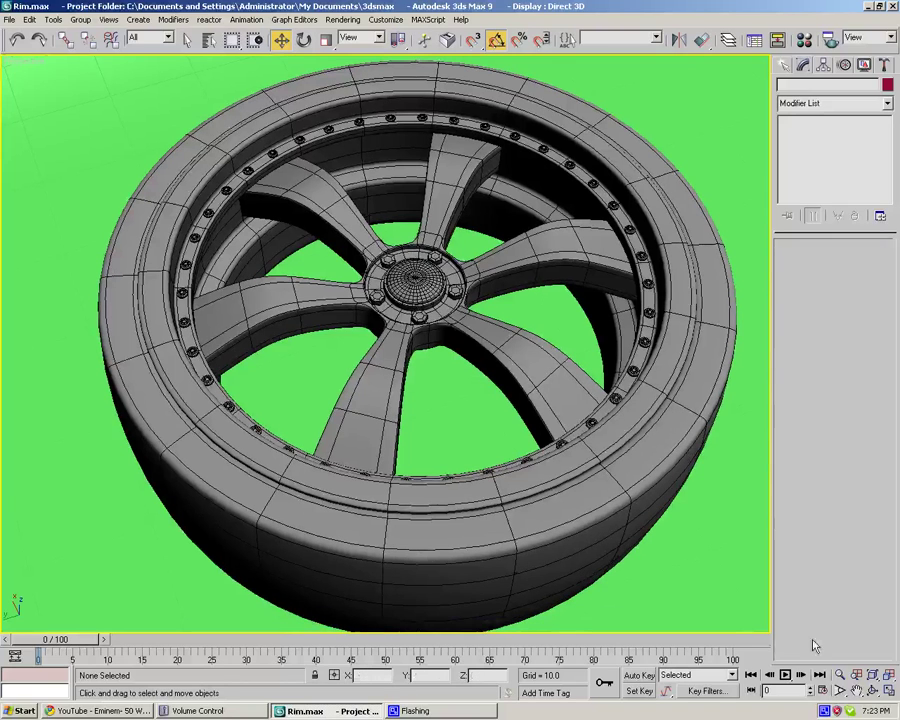
{"action": "left_click", "coordinate": [836, 674]}
{"action": "left_click_drag", "start_coordinate": [446, 402], "coordinate": [432, 420]}
{"action": "middle_click_drag", "start_coordinate": [432, 420], "coordinate": [437, 408], "text": "alt"}
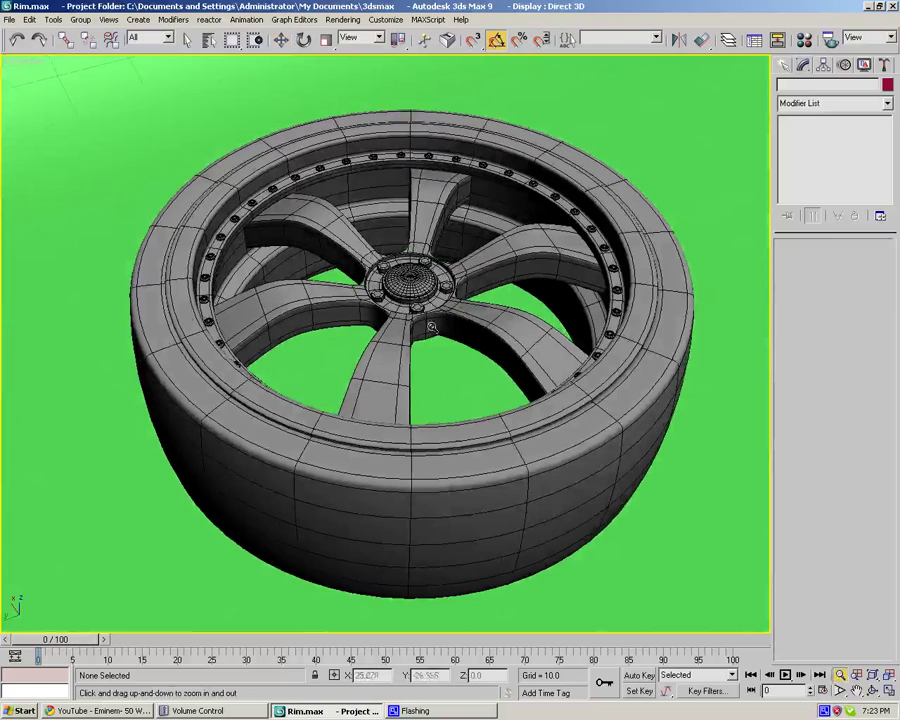
{"action": "middle_click_drag", "start_coordinate": [384, 284], "coordinate": [386, 297], "text": "alt"}
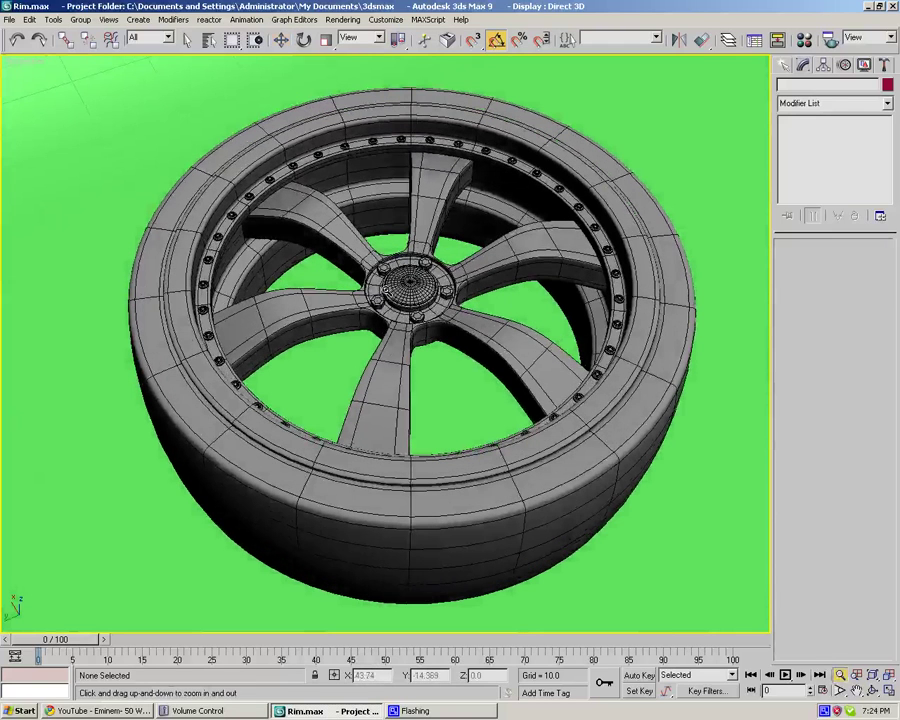
{"action": "key", "text": "ctrl+c"}
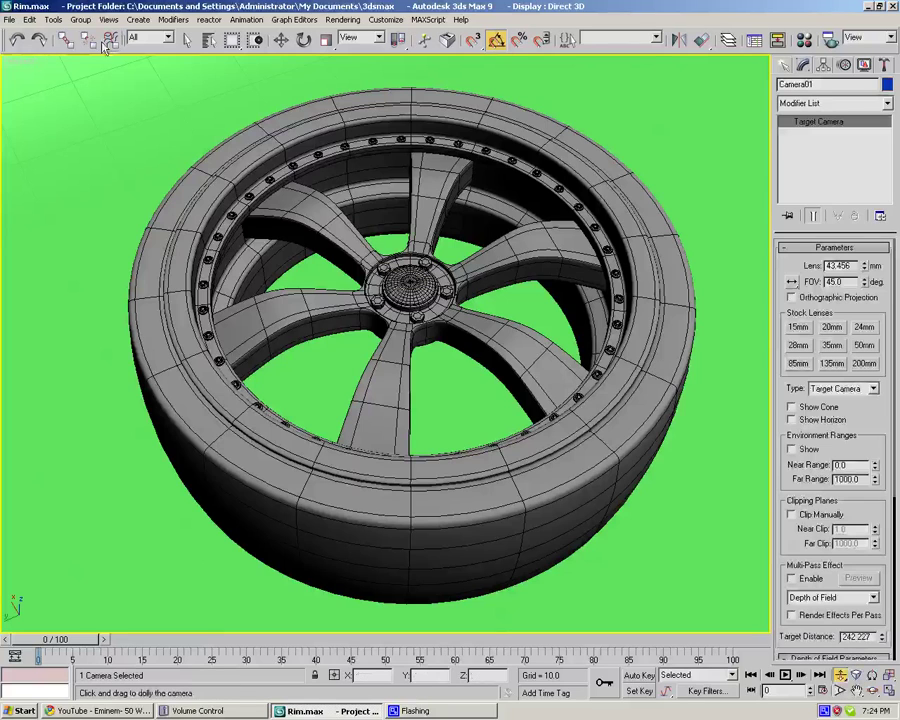
- Return the viewport from the camera to Perspective and select the curved plane for moving
{"action": "right_click", "coordinate": [30, 63]}
{"action": "mouse_move", "coordinate": [36, 67]}
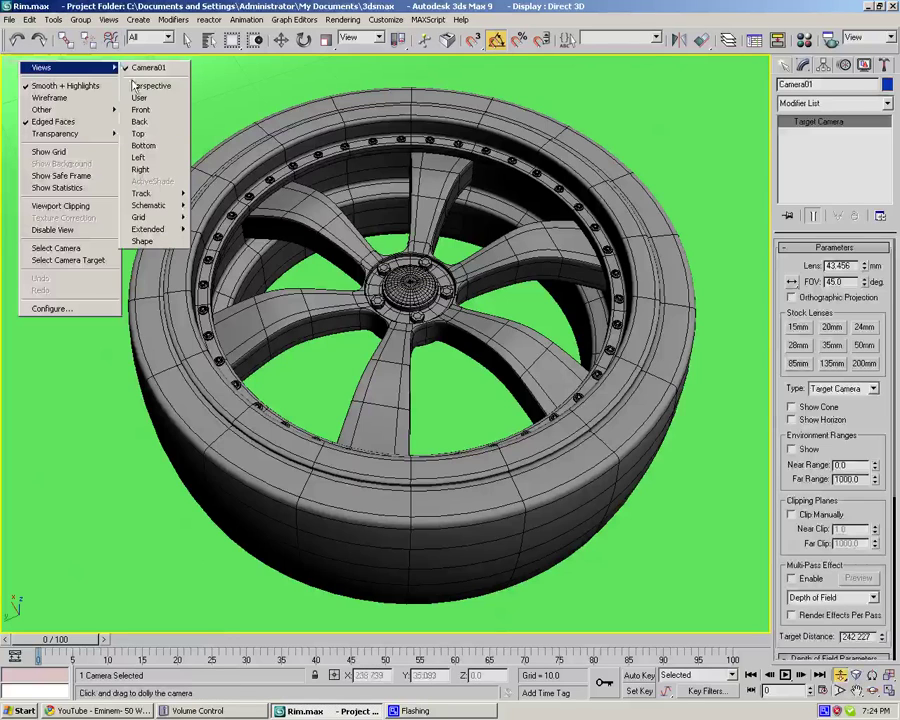
{"action": "left_click", "coordinate": [165, 86]}
{"action": "middle_click_drag", "start_coordinate": [372, 119], "coordinate": [283, 157], "text": "alt"}
{"action": "scroll", "coordinate": [283, 157], "scroll_direction": "down", "scroll_amount": 6}
{"action": "left_click", "coordinate": [283, 43]}
{"action": "middle_click_drag", "start_coordinate": [434, 316], "coordinate": [432, 253], "text": "alt"}
{"action": "scroll", "coordinate": [515, 441], "scroll_direction": "up", "scroll_amount": 5}
{"action": "scroll", "coordinate": [464, 422], "scroll_direction": "up", "scroll_amount": 3}
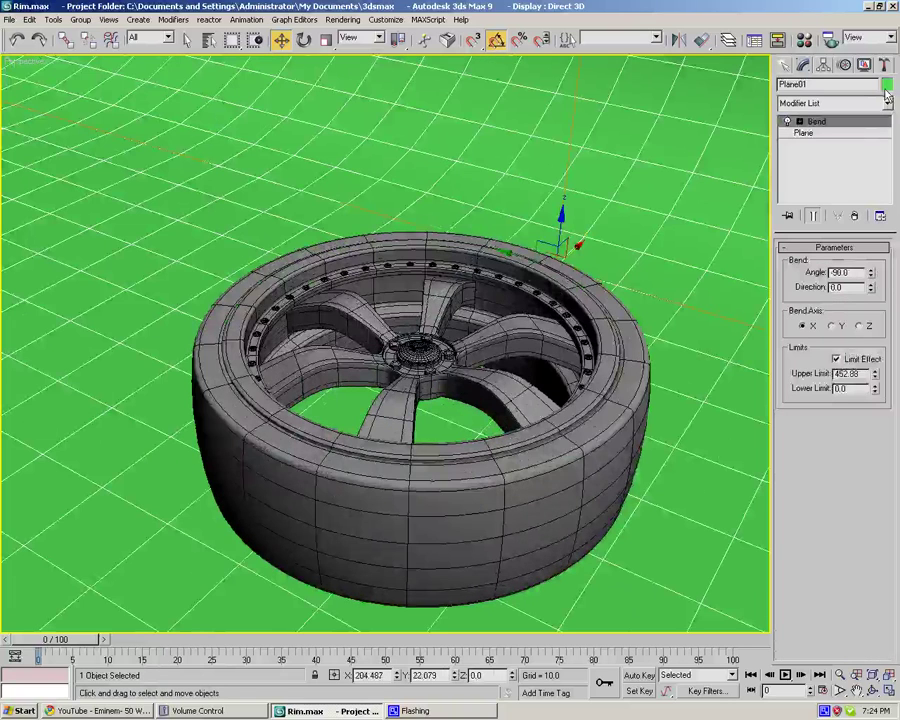
- Change the curved plane's object color to black
{"action": "left_click", "coordinate": [885, 87]}
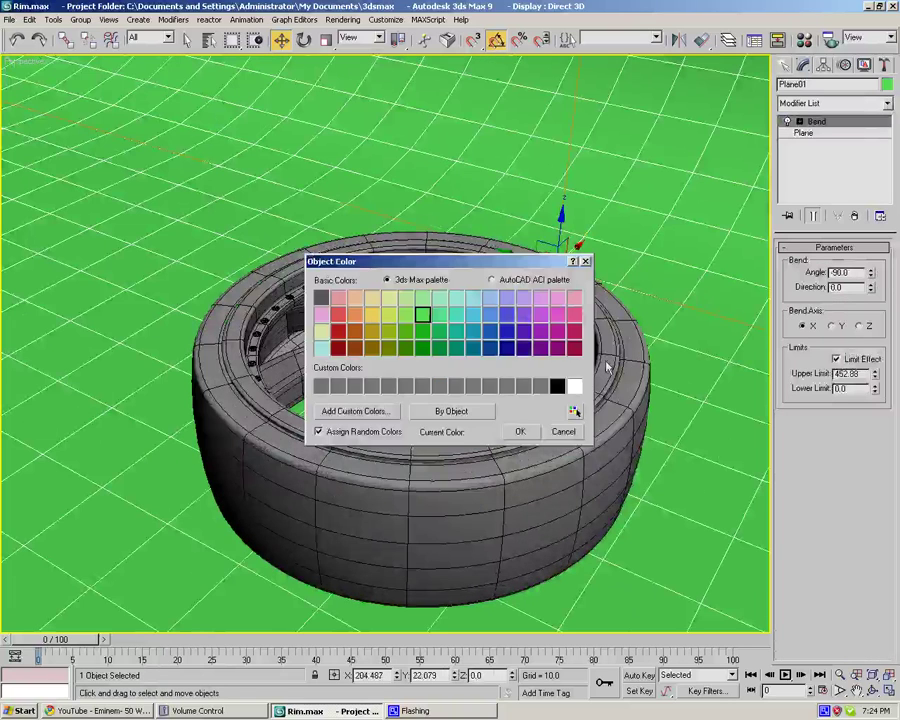
{"action": "left_click", "coordinate": [562, 432]}
{"action": "left_click", "coordinate": [885, 88]}
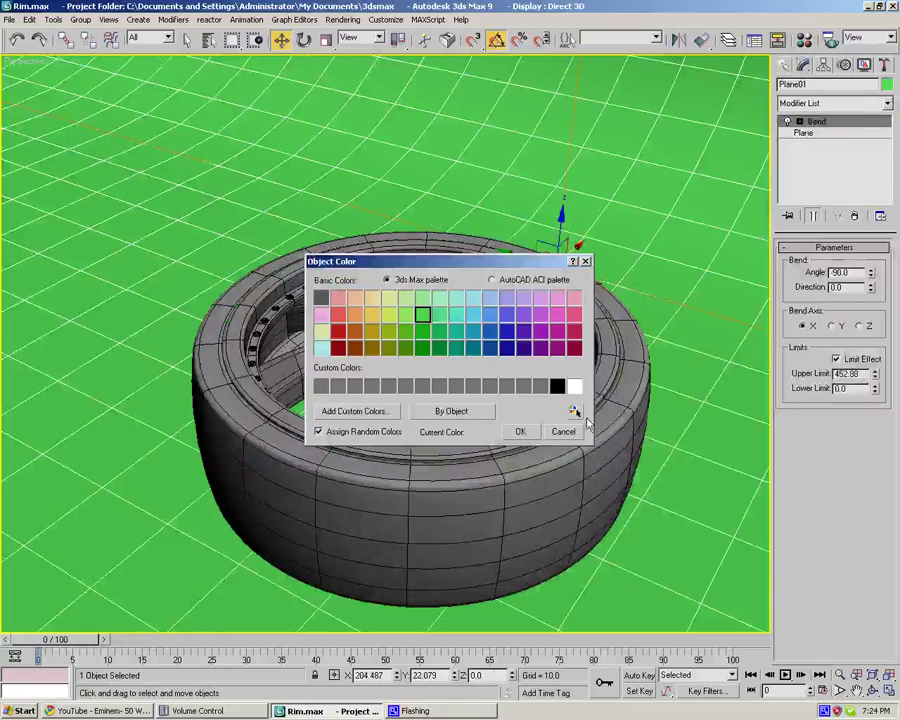
{"action": "left_click", "coordinate": [557, 387]}
{"action": "left_click", "coordinate": [520, 431]}
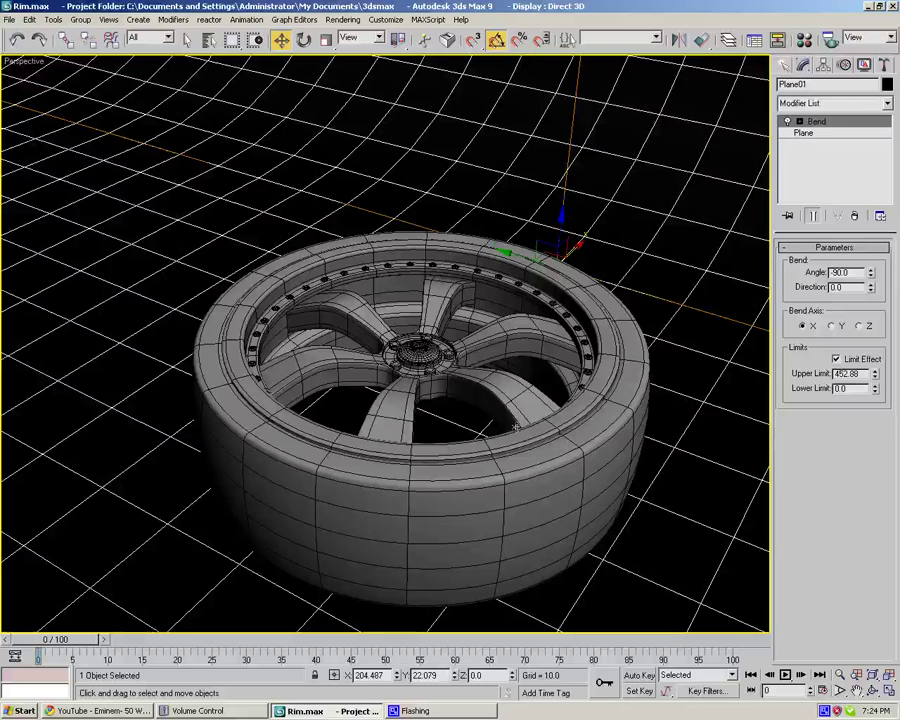
- Assign the 01 - Default material to the curved plane and close the Material Editor
{"action": "key", "text": "m"}
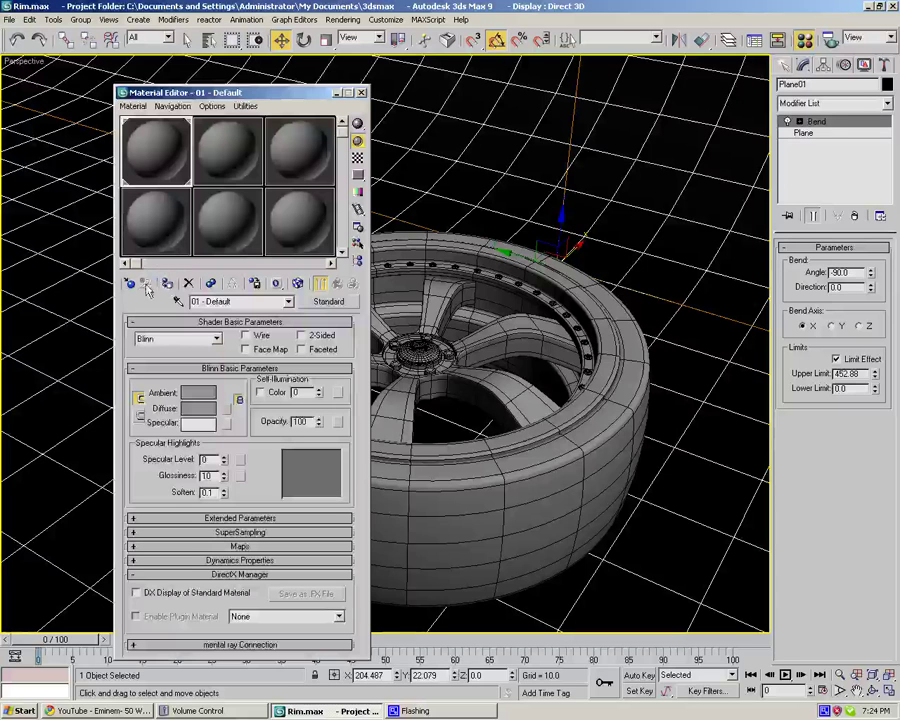
{"action": "left_click", "coordinate": [167, 285]}
{"action": "left_click", "coordinate": [362, 93]}
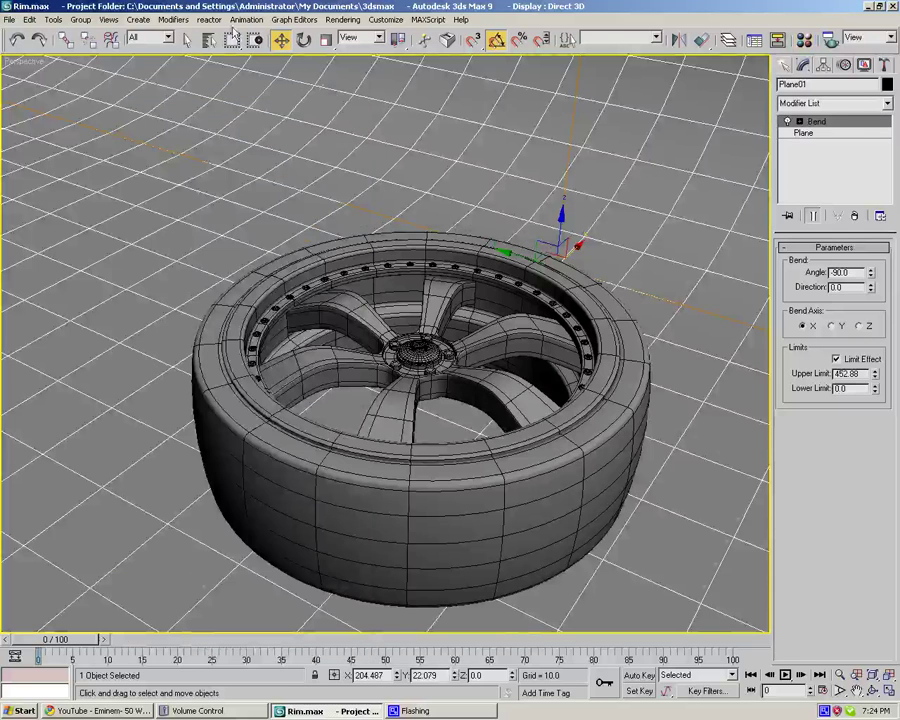
- Deselect the plane and place a standard Skylight on the floor beside the wheel
{"action": "scroll", "coordinate": [43, 104], "scroll_direction": "down", "scroll_amount": 3}
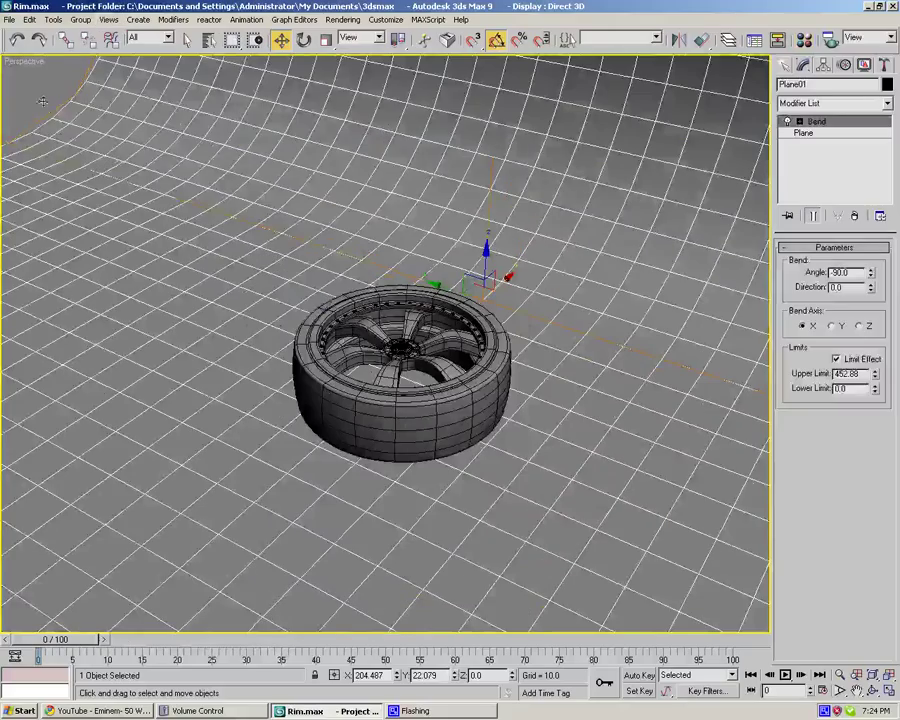
{"action": "left_click", "coordinate": [38, 75]}
{"action": "middle_click_drag", "start_coordinate": [200, 300], "coordinate": [226, 296], "text": "alt"}
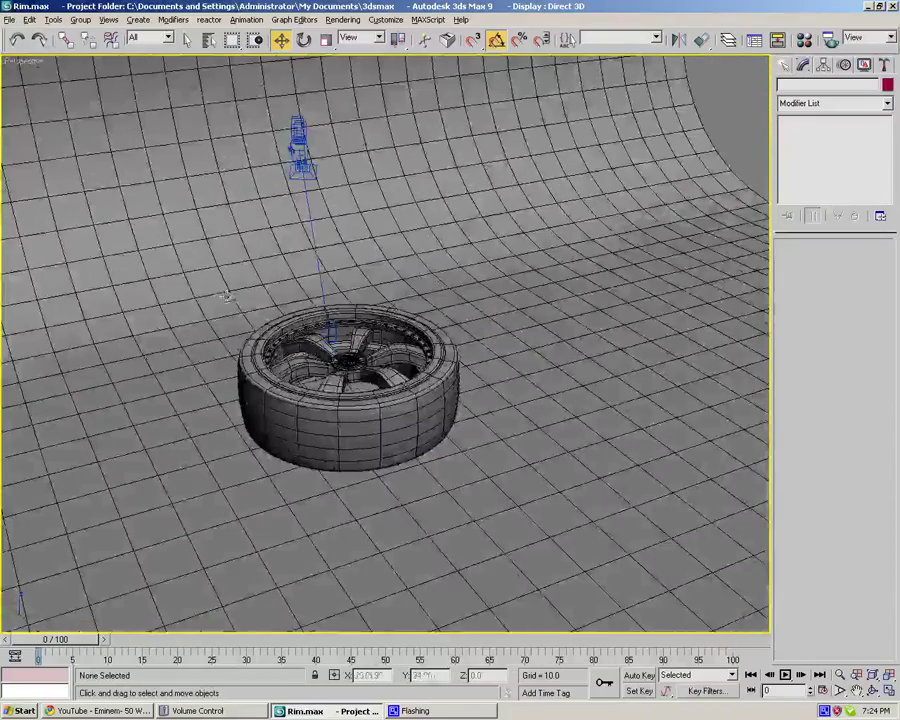
{"action": "left_click", "coordinate": [138, 20]}
{"action": "mouse_move", "coordinate": [165, 166]}
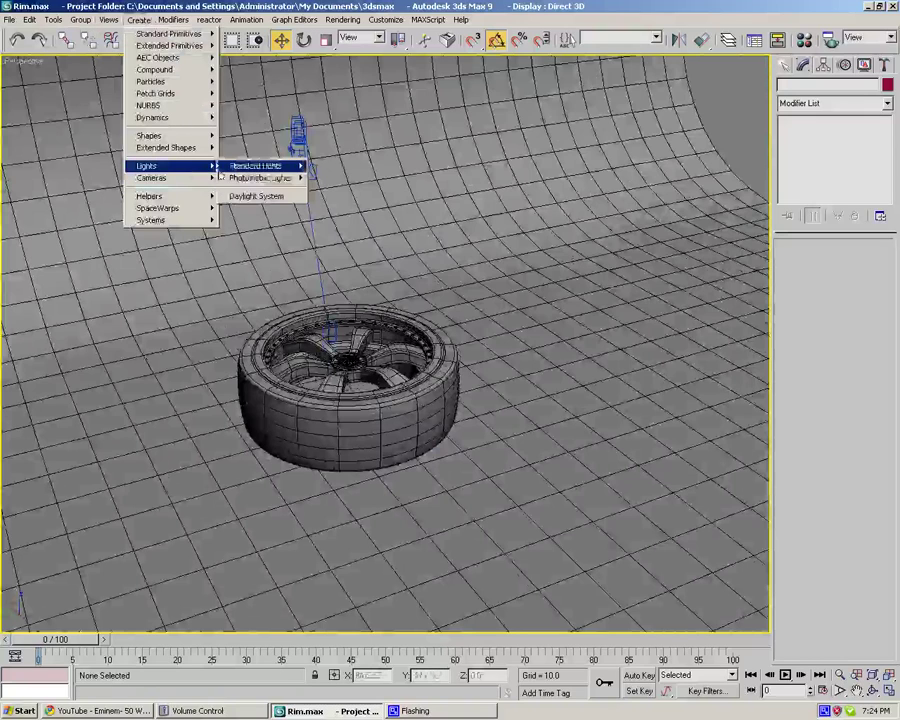
{"action": "mouse_move", "coordinate": [255, 166]}
{"action": "left_click", "coordinate": [332, 226]}
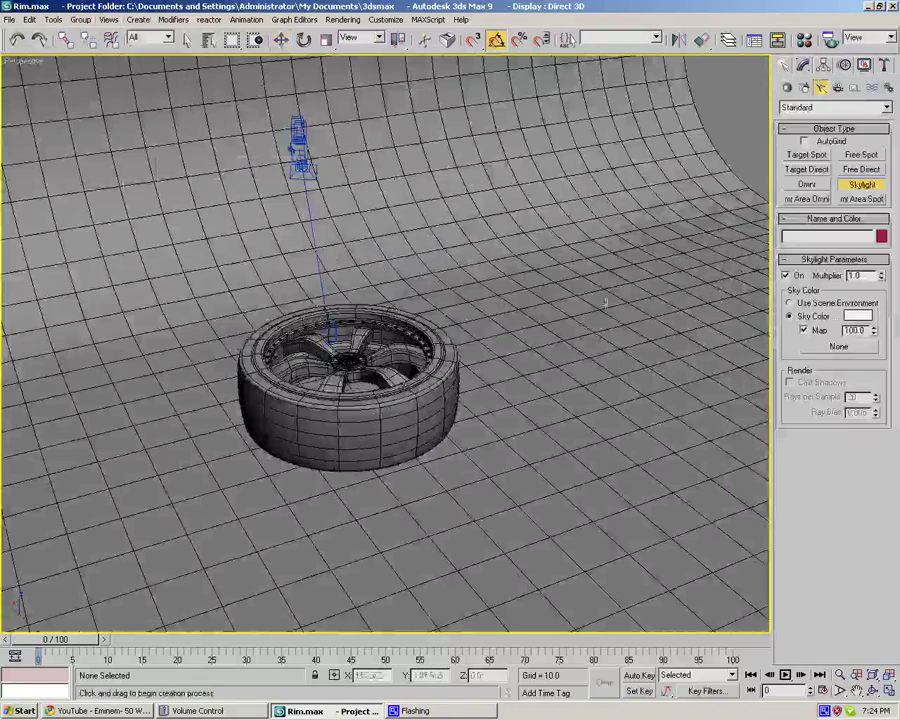
{"action": "left_click", "coordinate": [631, 321]}
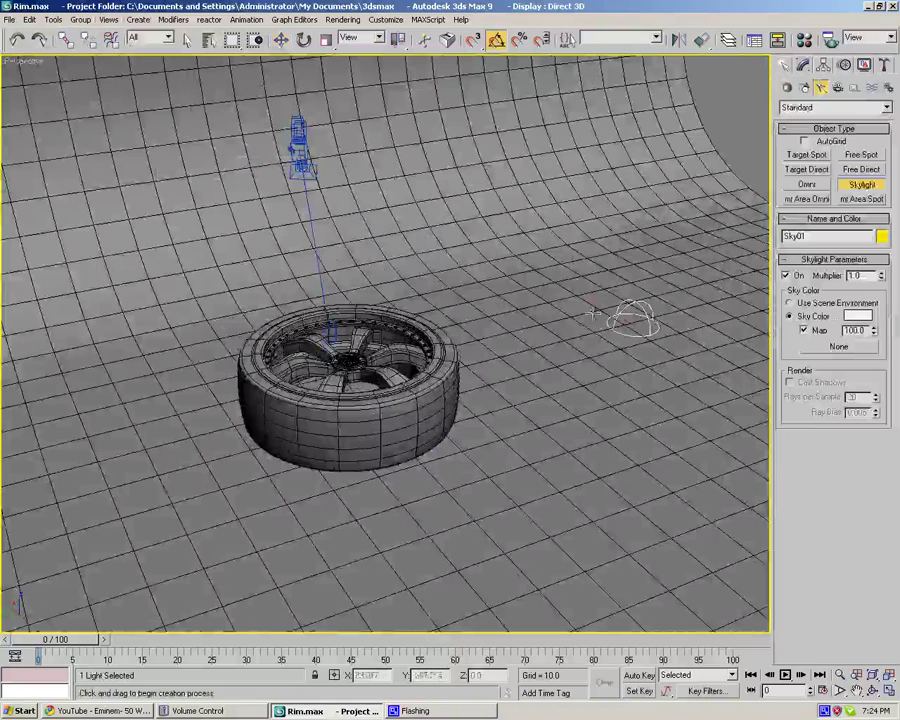
- Switch the viewport to the Camera01 view
{"action": "right_click", "coordinate": [22, 63]}
{"action": "mouse_move", "coordinate": [40, 68]}
{"action": "left_click", "coordinate": [157, 68]}
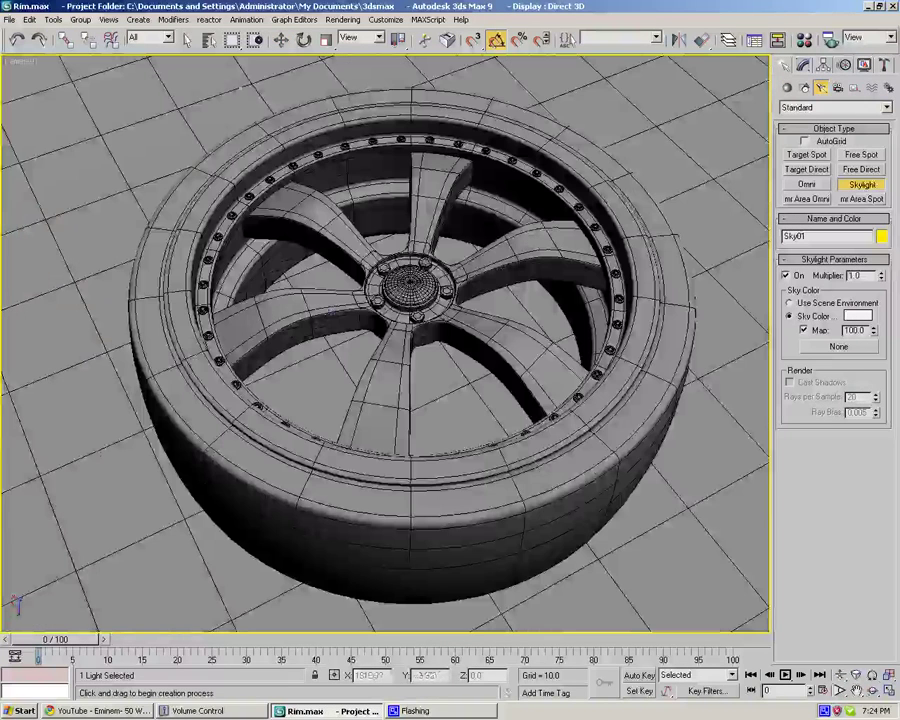
{"action": "left_click", "coordinate": [352, 21]}
{"action": "left_click", "coordinate": [360, 49]}
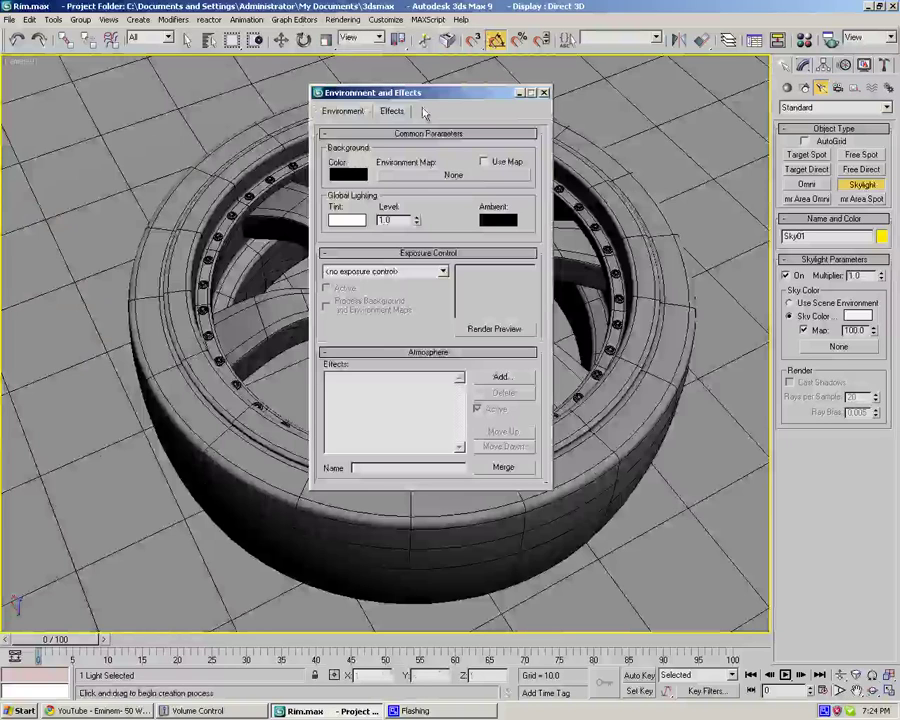
{"action": "left_click", "coordinate": [543, 92]}
- Open the render settings and check which production renderers are available
{"action": "left_click", "coordinate": [342, 20]}
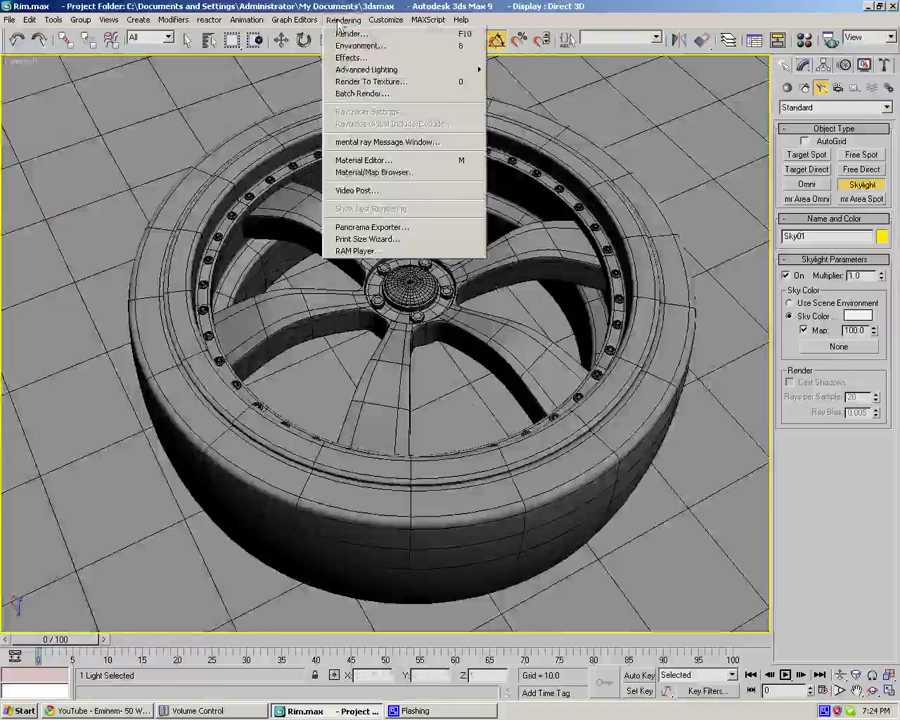
{"action": "left_click", "coordinate": [350, 34]}
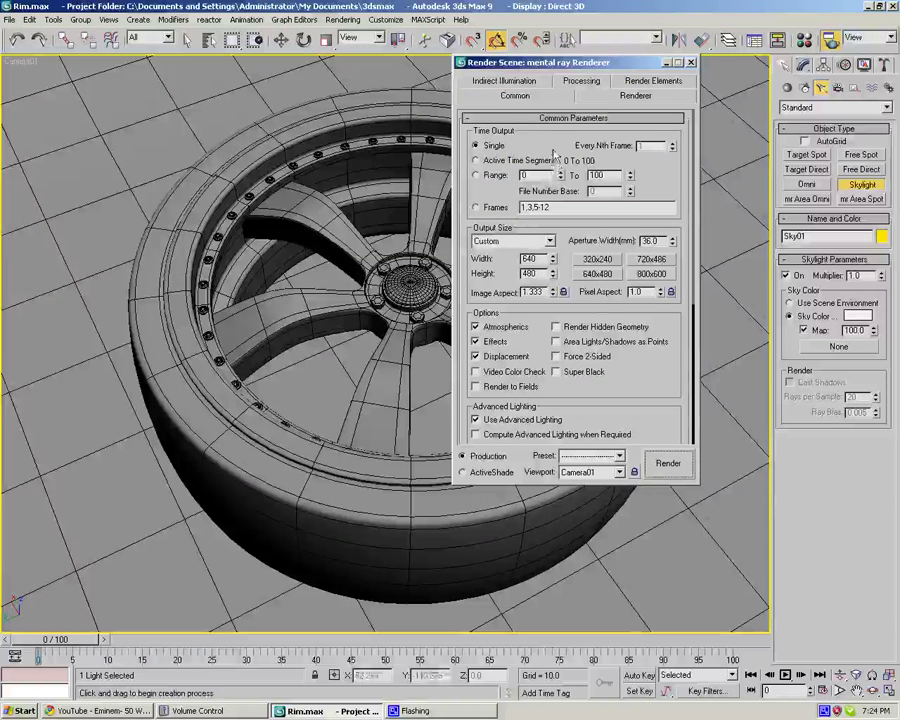
{"action": "scroll", "coordinate": [615, 412], "scroll_direction": "down", "scroll_amount": 10}
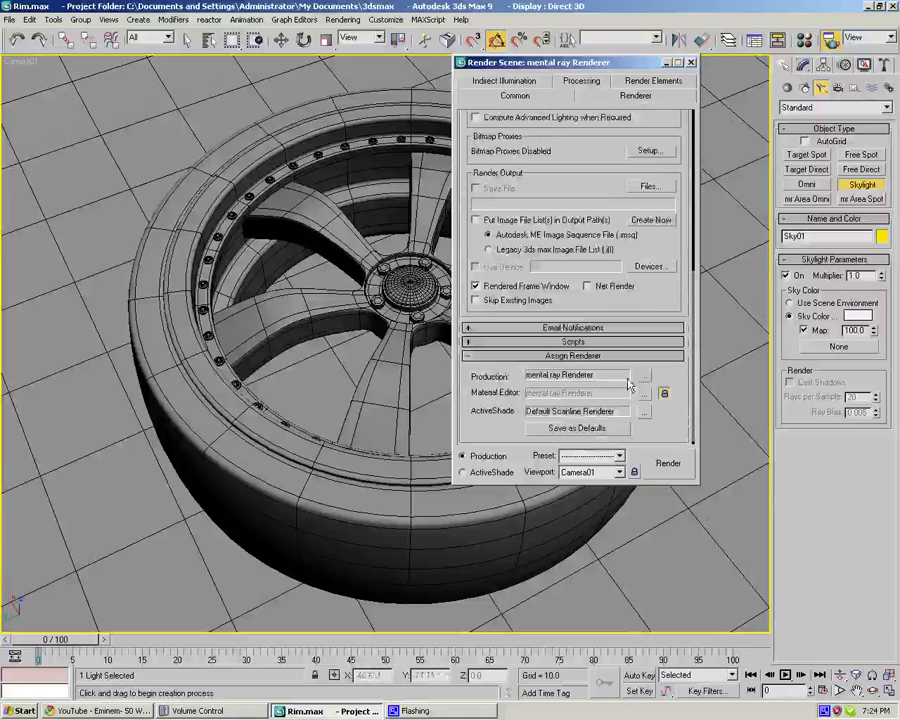
{"action": "left_click", "coordinate": [641, 377]}
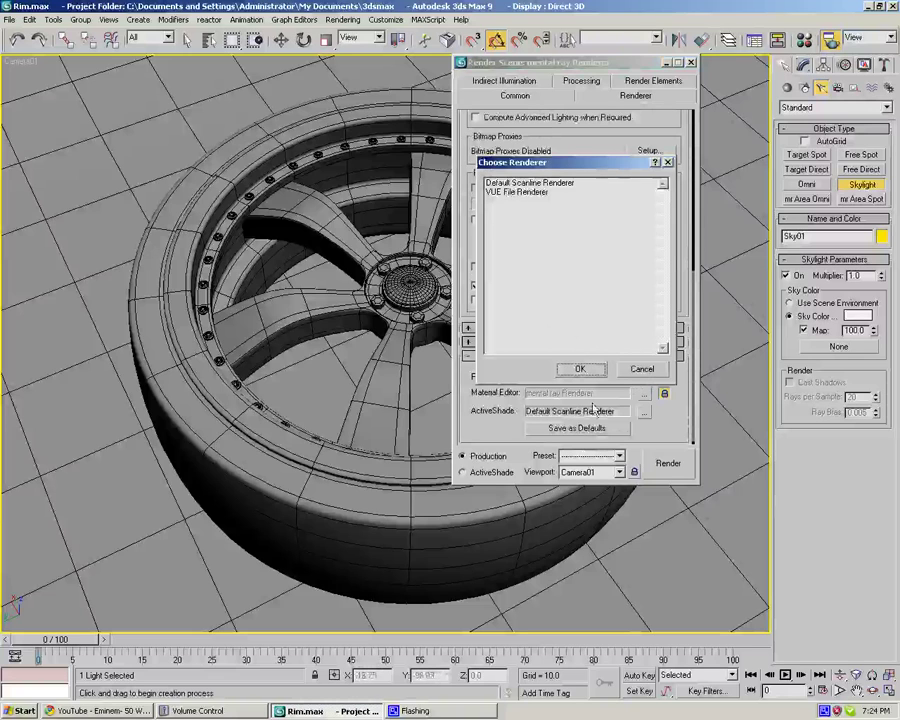
{"action": "left_click", "coordinate": [640, 369]}
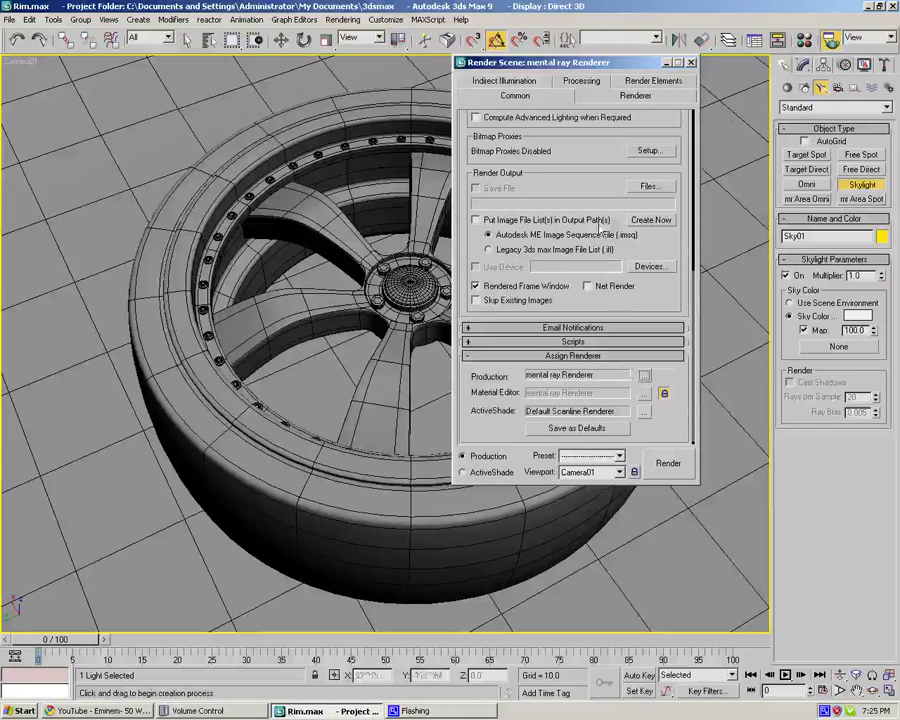
- Try the Draft preset for Final Gather in the indirect illumination settings
{"action": "left_click", "coordinate": [502, 81]}
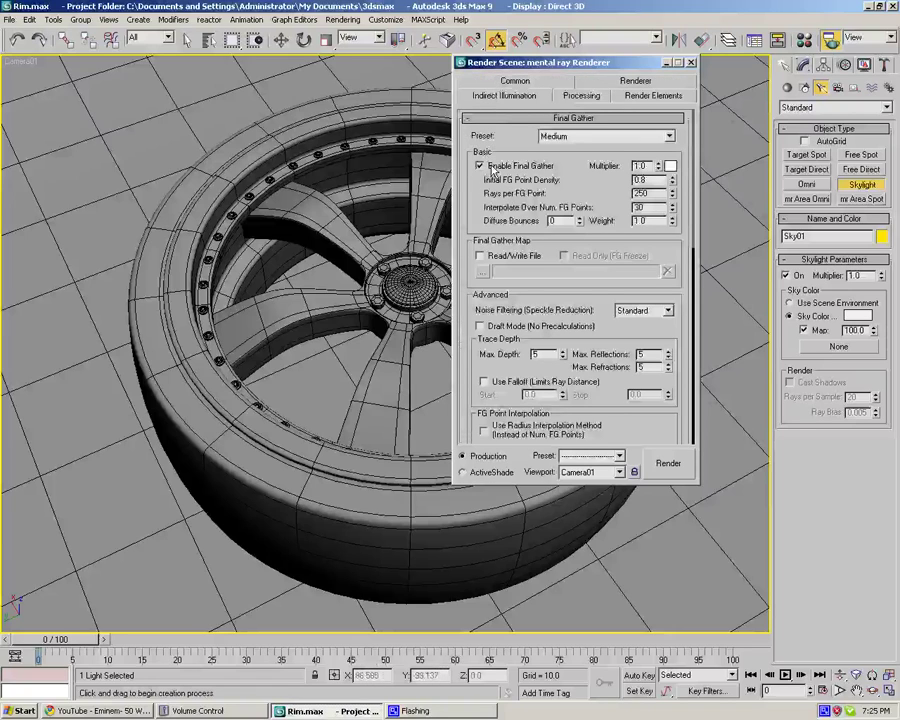
{"action": "left_click", "coordinate": [563, 140]}
{"action": "left_click", "coordinate": [565, 160]}
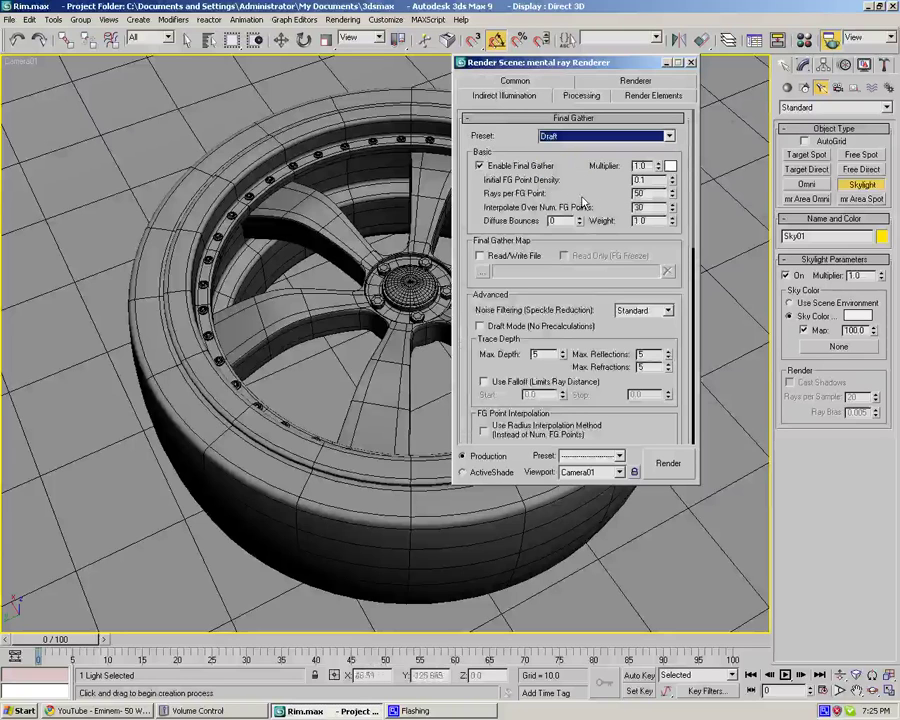
{"action": "scroll", "coordinate": [495, 312], "scroll_direction": "down", "scroll_amount": 5}
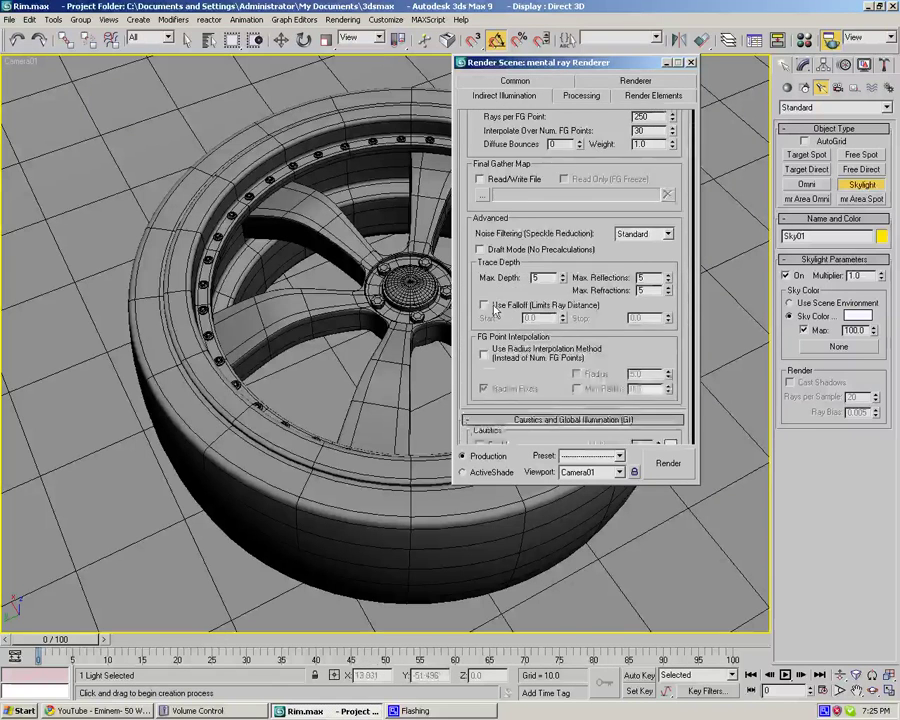
{"action": "scroll", "coordinate": [495, 312], "scroll_direction": "down", "scroll_amount": 1}
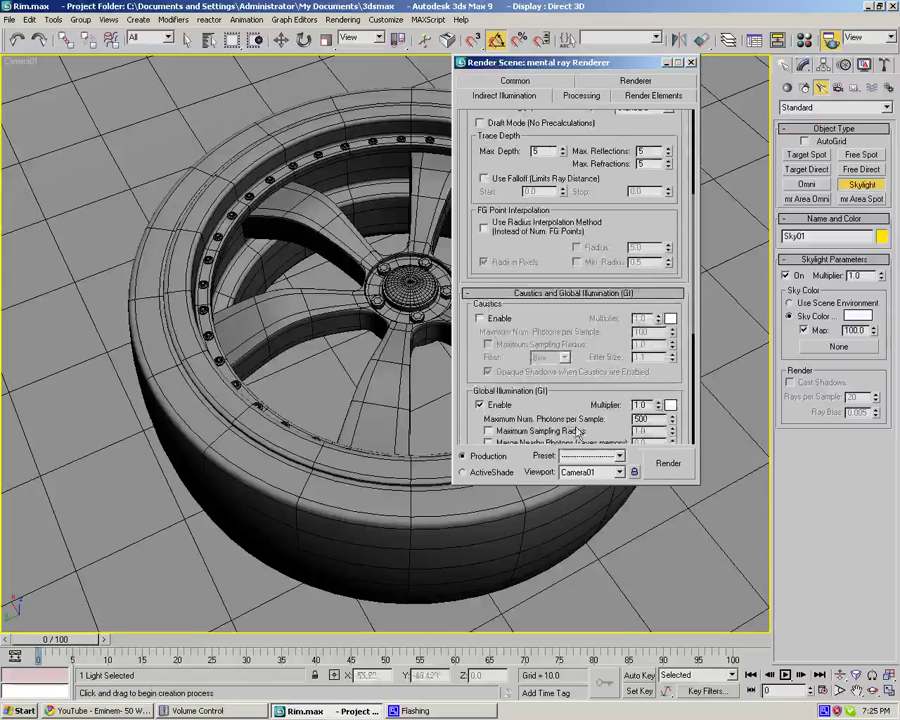
- Render the Camera01 view and keep a minimized clone of the rendered frame, closing the render settings
{"action": "left_click", "coordinate": [666, 463]}
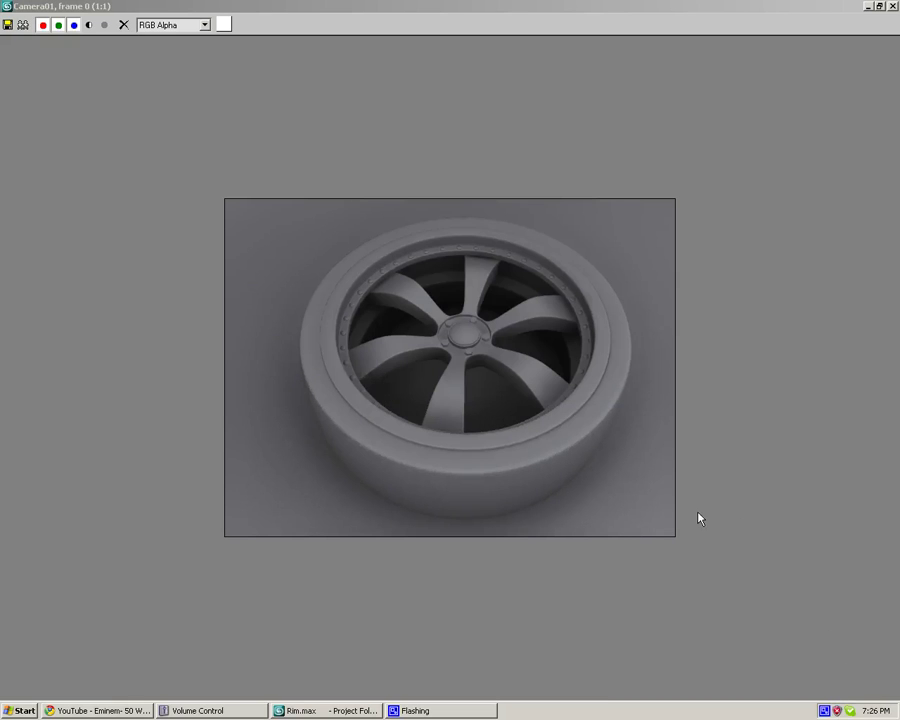
{"action": "left_click", "coordinate": [22, 25]}
{"action": "left_click", "coordinate": [869, 16]}
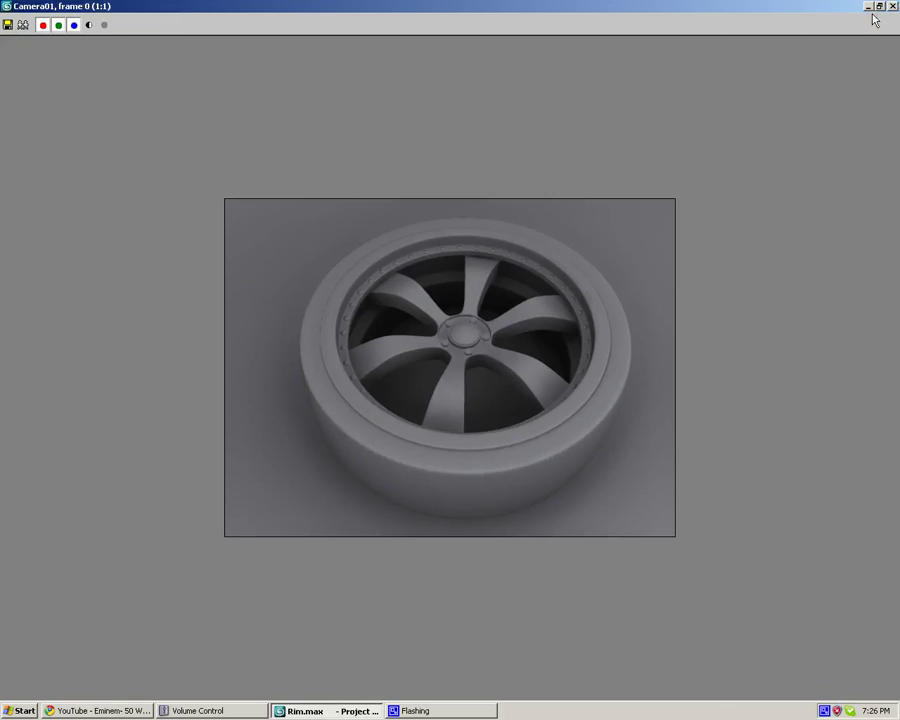
{"action": "left_click", "coordinate": [868, 6]}
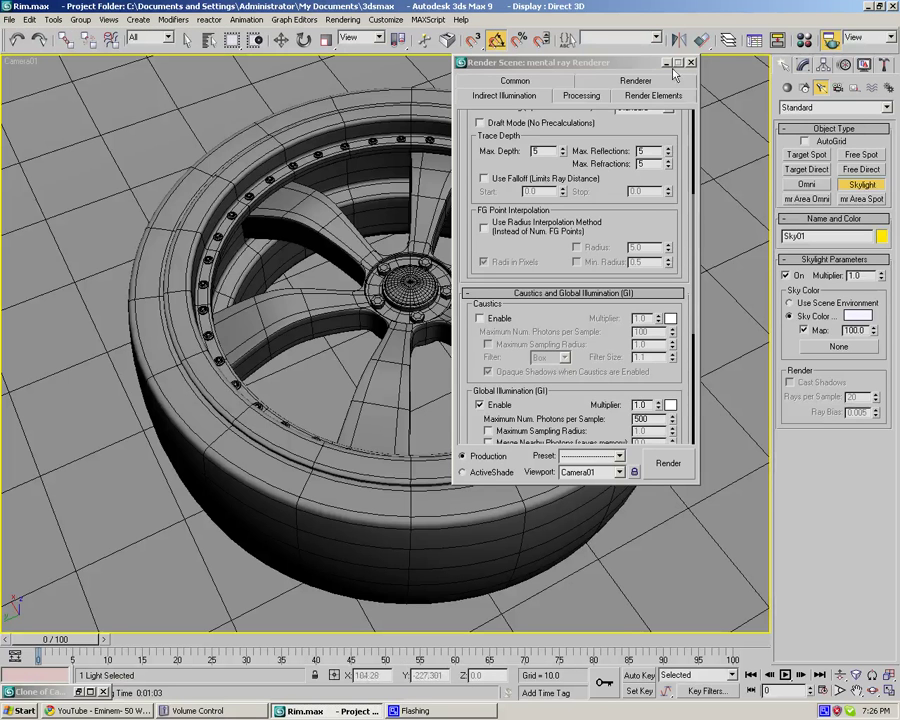
{"action": "left_click", "coordinate": [690, 62]}
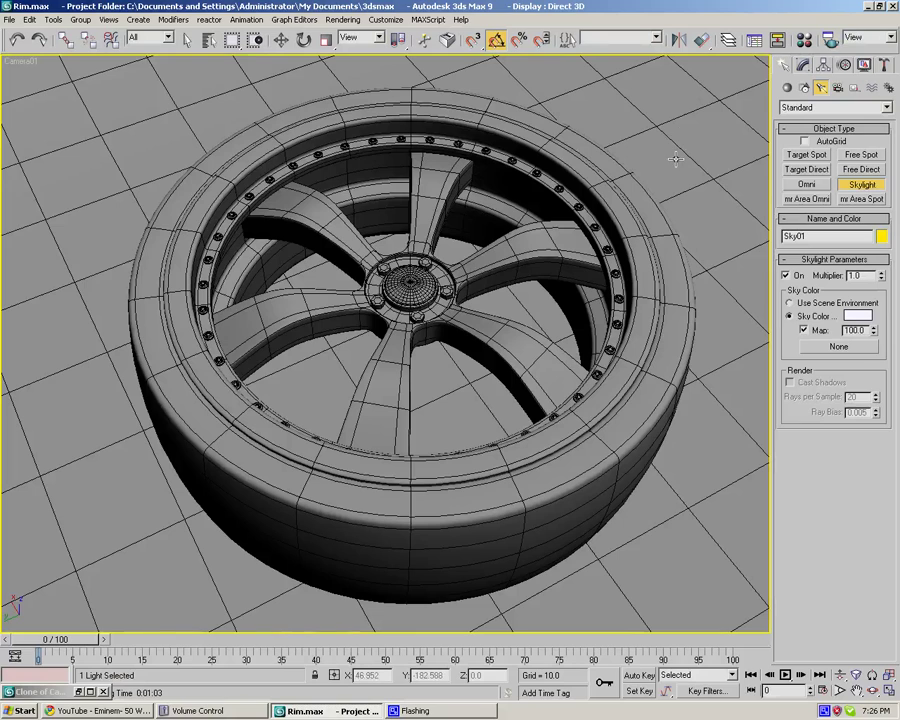
- Replace the 21 - Default material in the last sample slot with a new Arch & Design (mi) material
{"action": "left_click", "coordinate": [804, 40]}
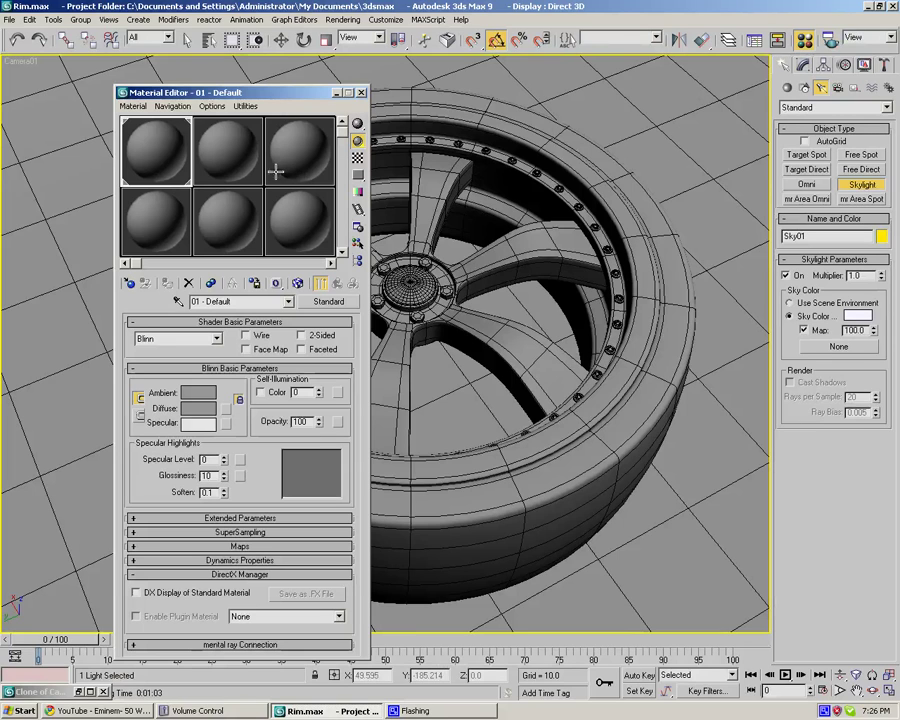
{"action": "left_click_drag", "start_coordinate": [342, 135], "coordinate": [342, 241]}
{"action": "left_click", "coordinate": [315, 237]}
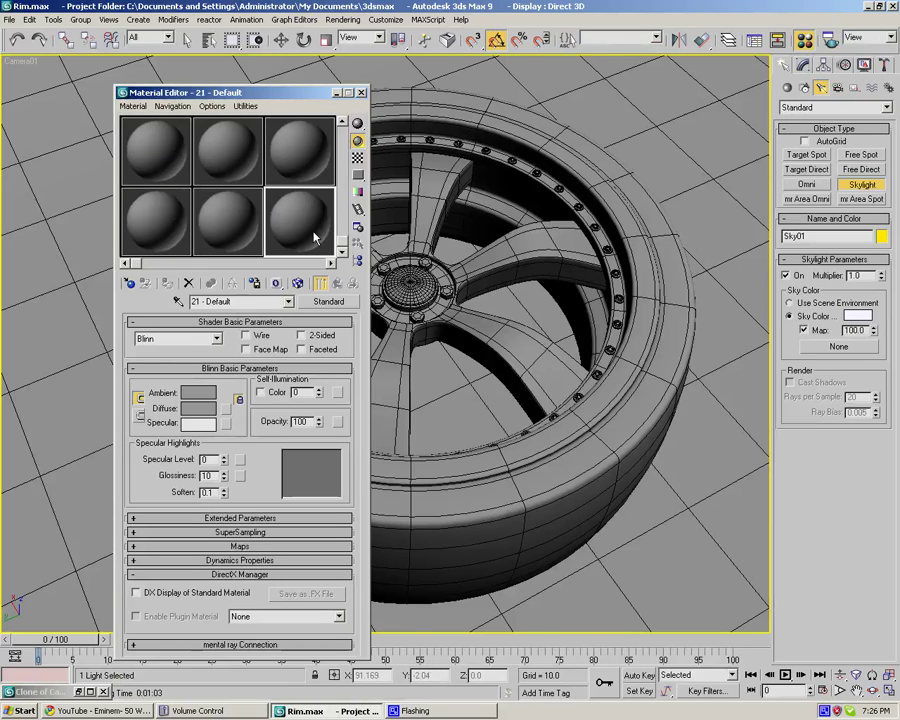
{"action": "left_click", "coordinate": [130, 285]}
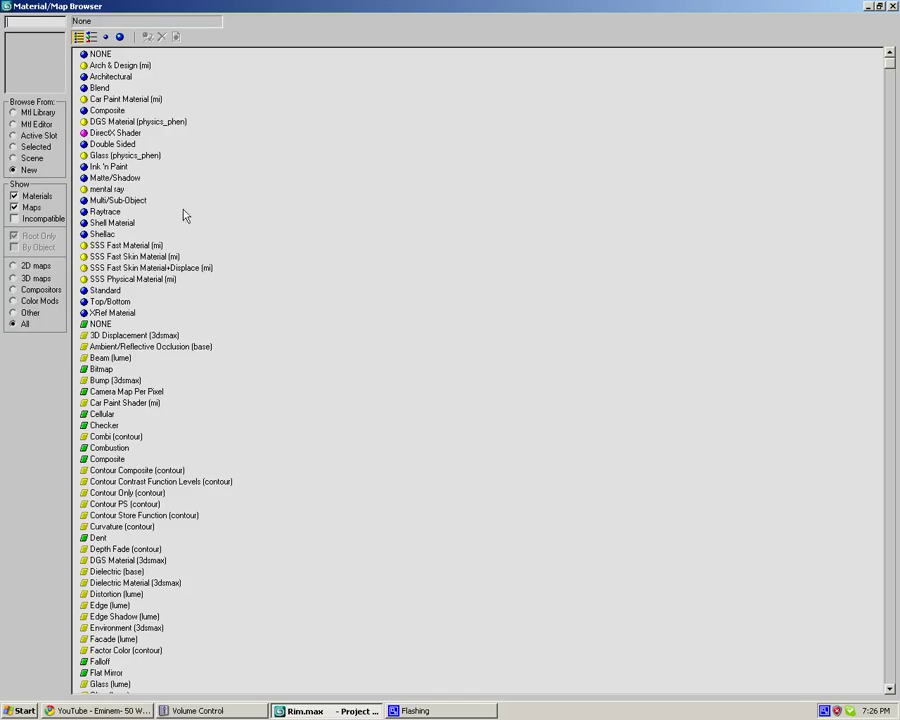
{"action": "double_click", "coordinate": [210, 9]}
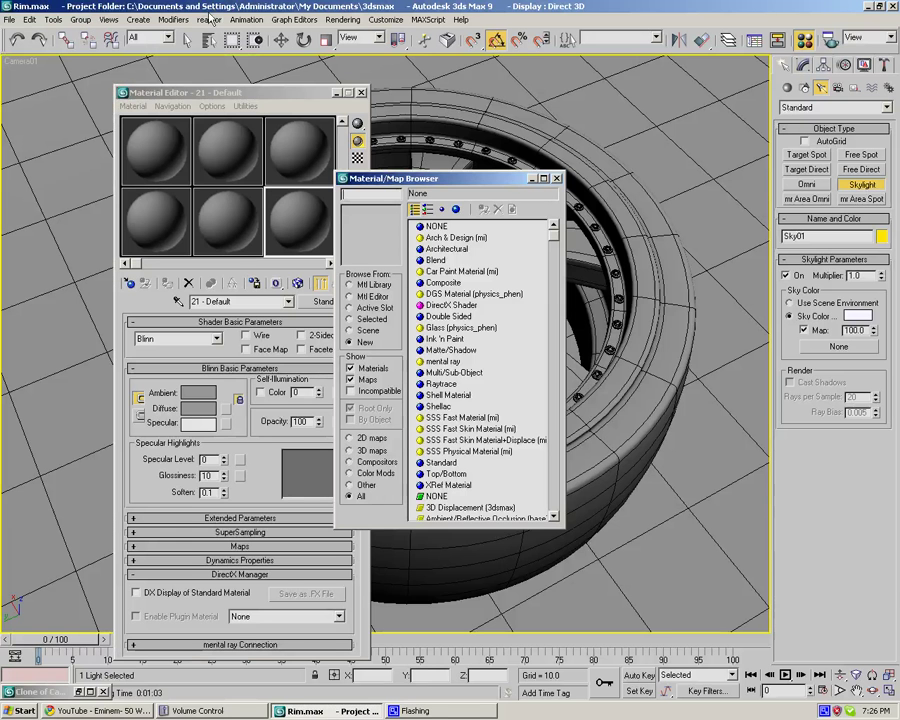
{"action": "double_click", "coordinate": [453, 238]}
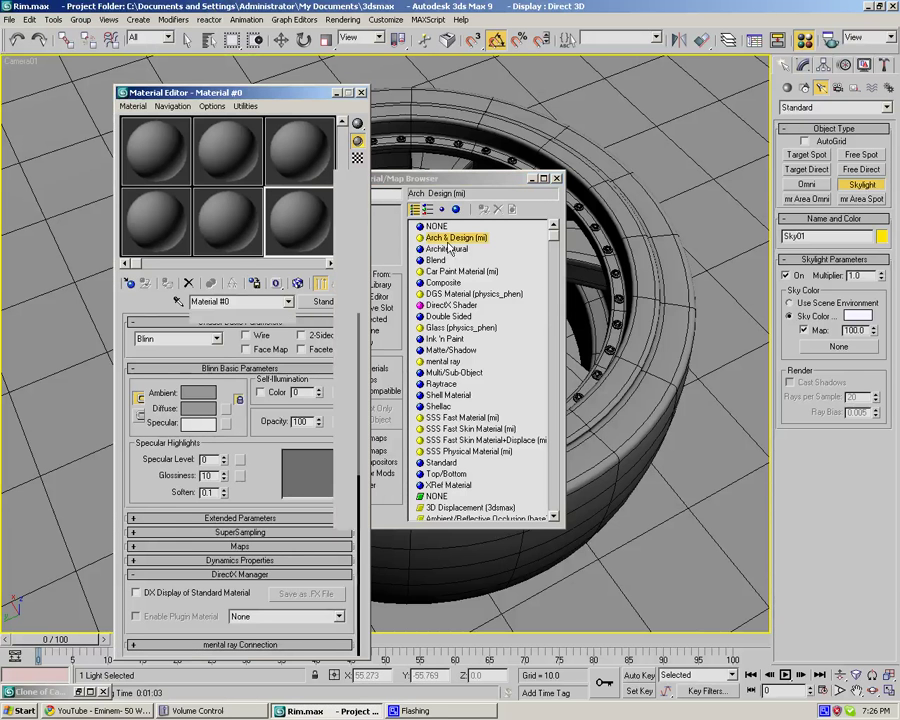
{"action": "left_click", "coordinate": [556, 180]}
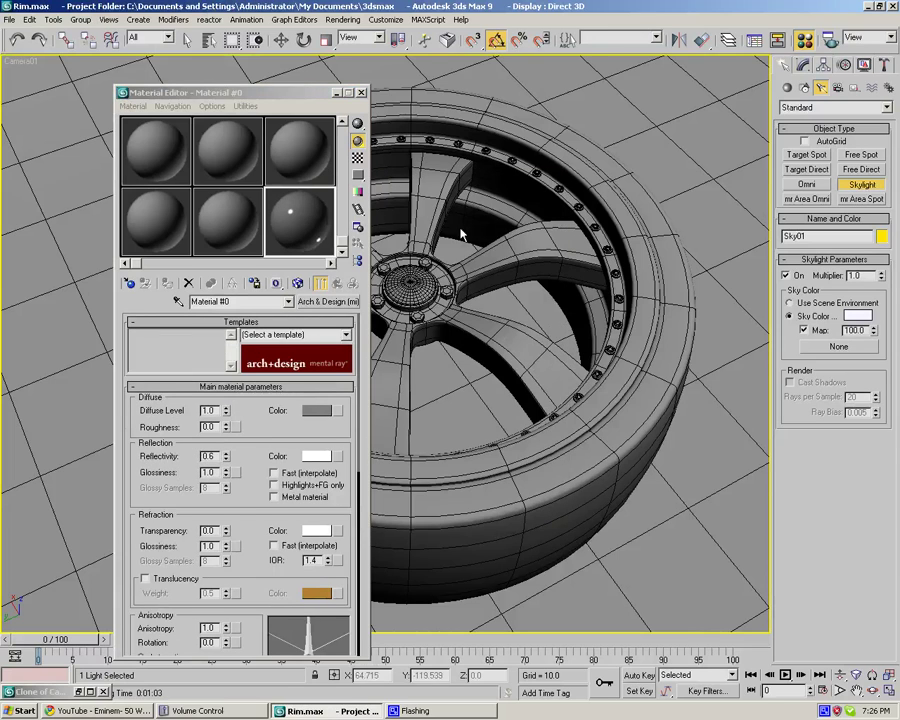
- Copy the Arch & Design material into the two neighbouring sample slots in the same row
{"action": "left_click", "coordinate": [228, 226]}
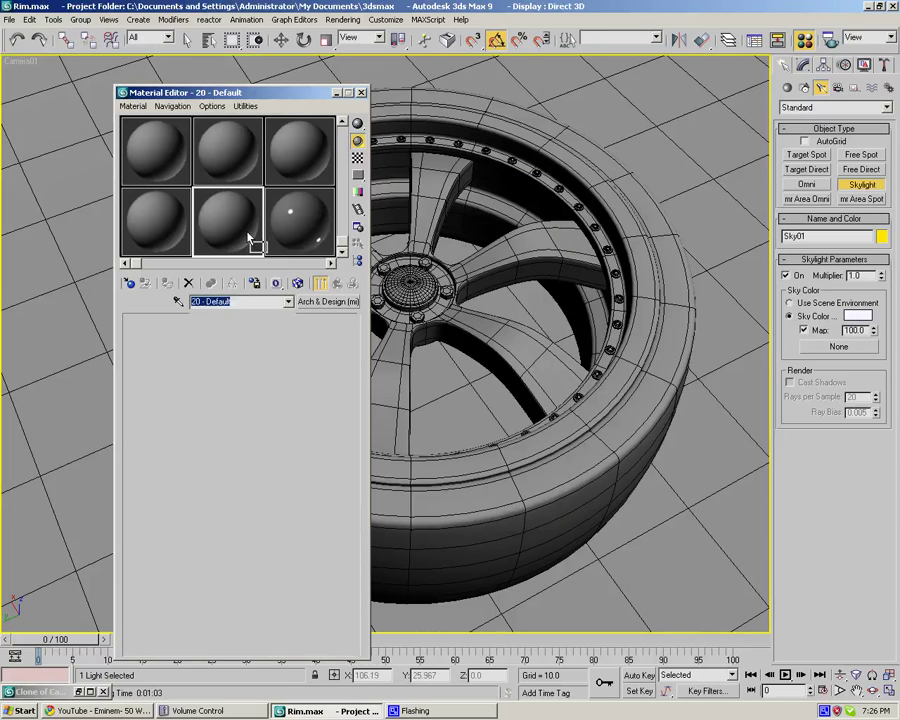
{"action": "left_click_drag", "start_coordinate": [224, 232], "coordinate": [148, 234]}
{"action": "left_click", "coordinate": [229, 236]}
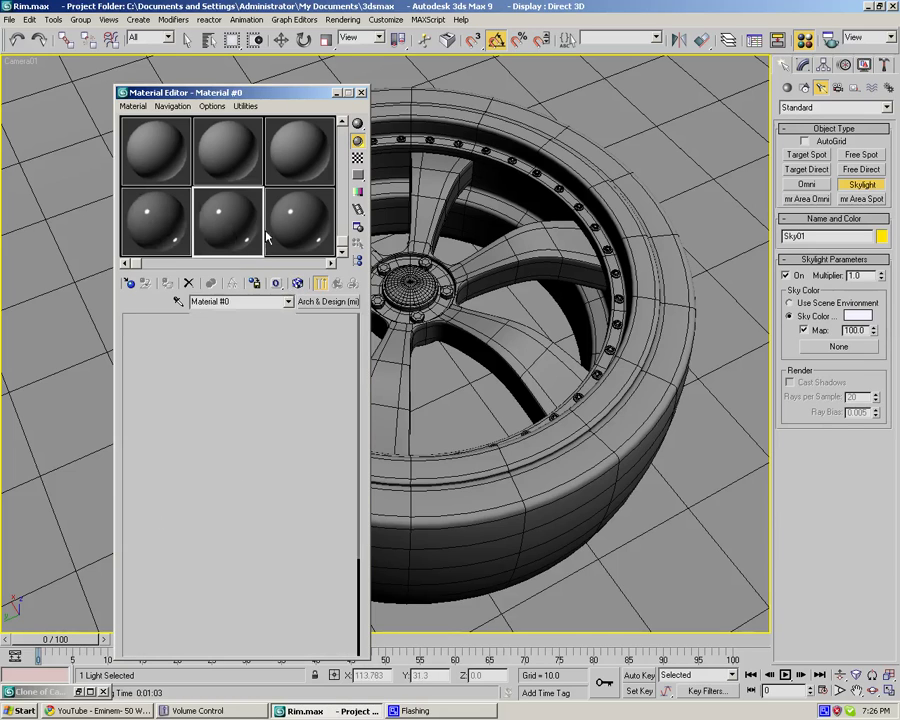
- Rename the three Arch & Design materials as Material #0e, Material #0ee and Material #0eee, starting from the last slot
{"action": "left_click", "coordinate": [270, 236]}
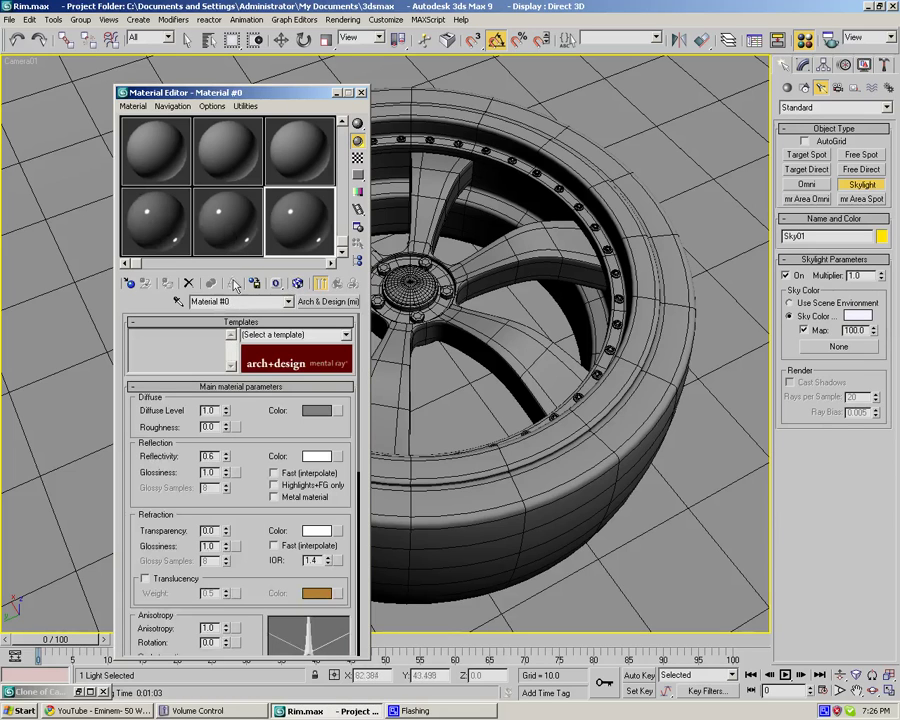
{"action": "left_click", "coordinate": [217, 221]}
{"action": "left_click", "coordinate": [245, 301]}
{"action": "type", "text": "ee"}
{"action": "left_click", "coordinate": [157, 232]}
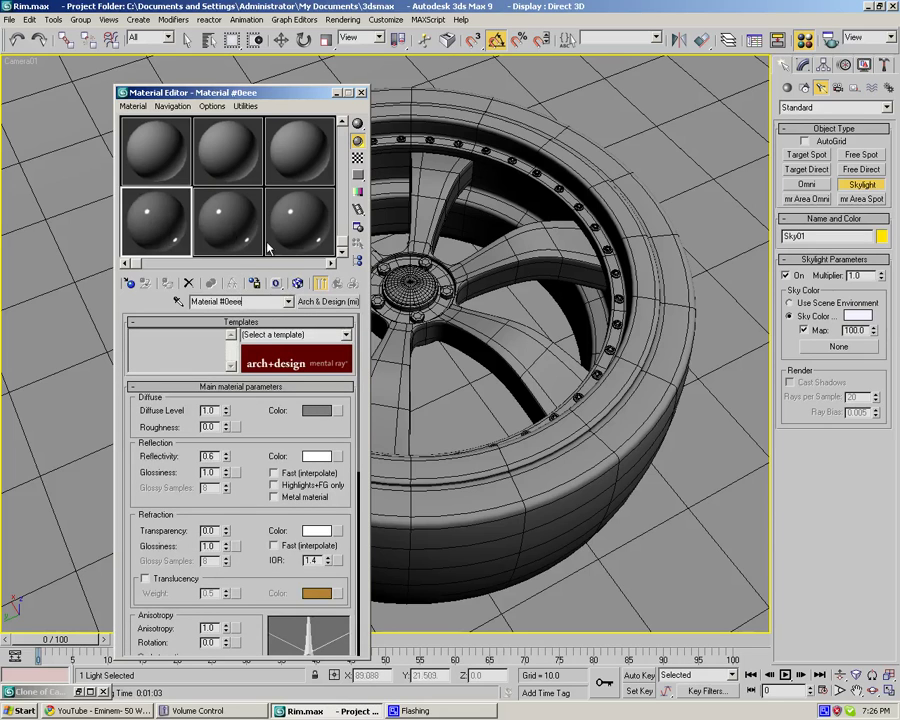
- Turn Material #0e into a Rubber template material named Material Tyre and assign it to the tyre
{"action": "left_click", "coordinate": [322, 242]}
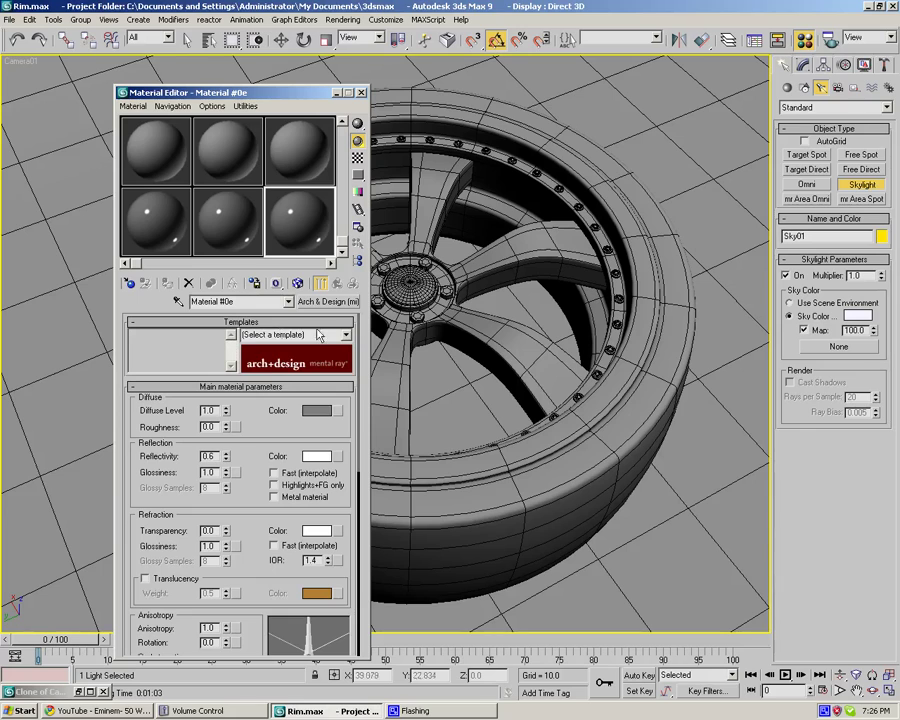
{"action": "left_click", "coordinate": [345, 336]}
{"action": "scroll", "coordinate": [345, 390], "scroll_direction": "down", "scroll_amount": 6}
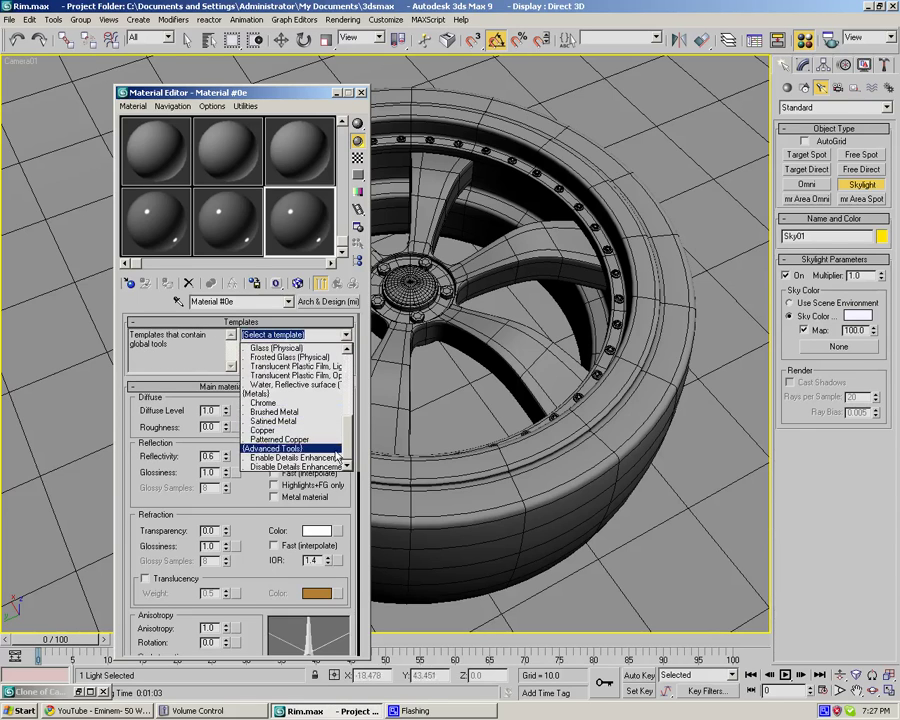
{"action": "scroll", "coordinate": [300, 420], "scroll_direction": "up", "scroll_amount": 3}
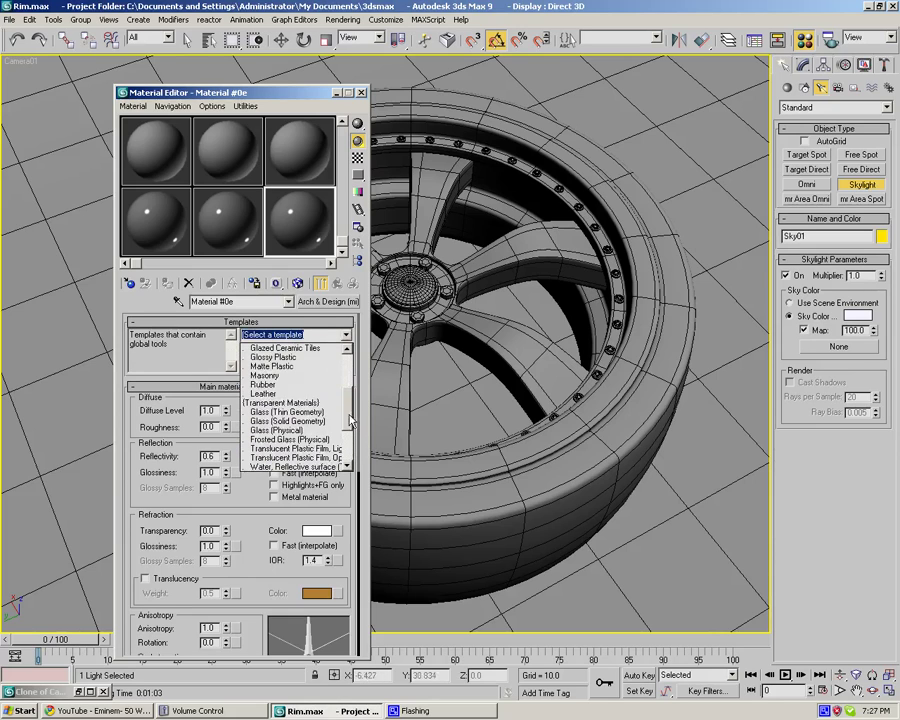
{"action": "left_click", "coordinate": [276, 382]}
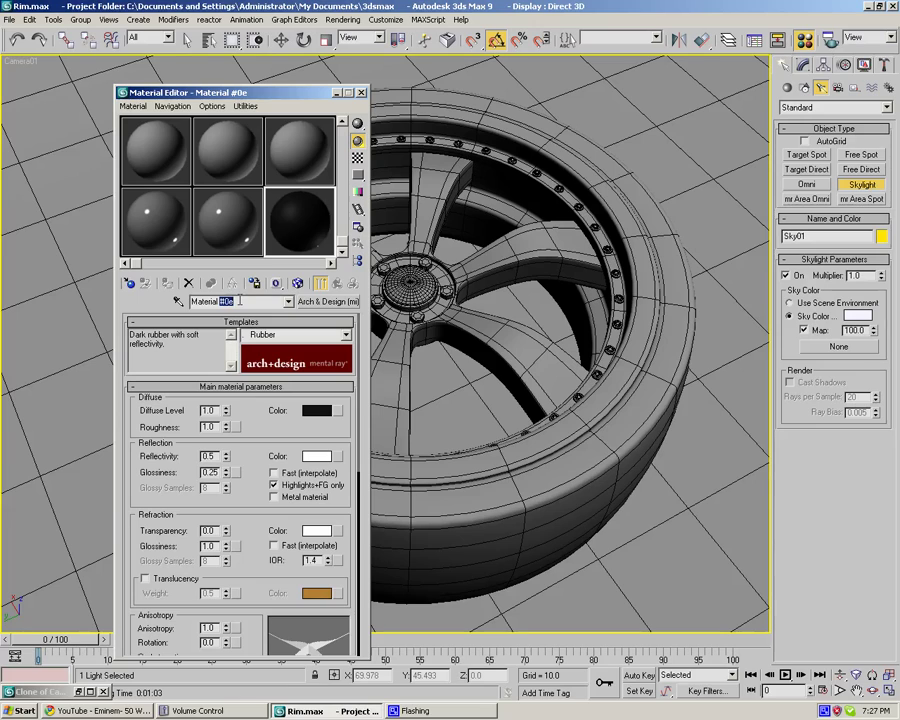
{"action": "type", "text": "Tyr"}
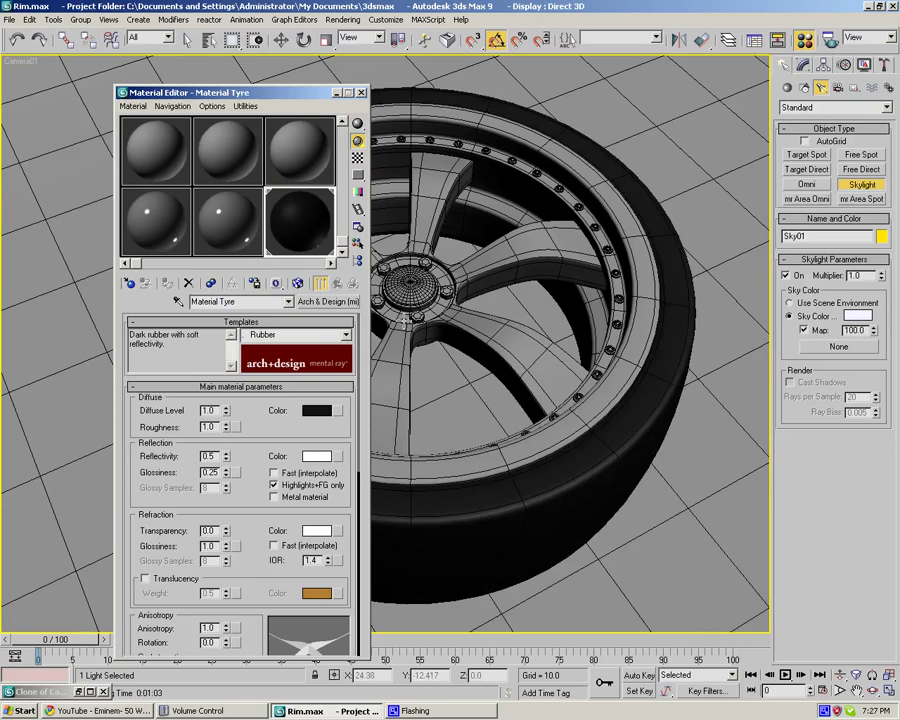
- Apply the Chrome template to Material #0ee and assign it to the rim's bolts
{"action": "left_click", "coordinate": [211, 237]}
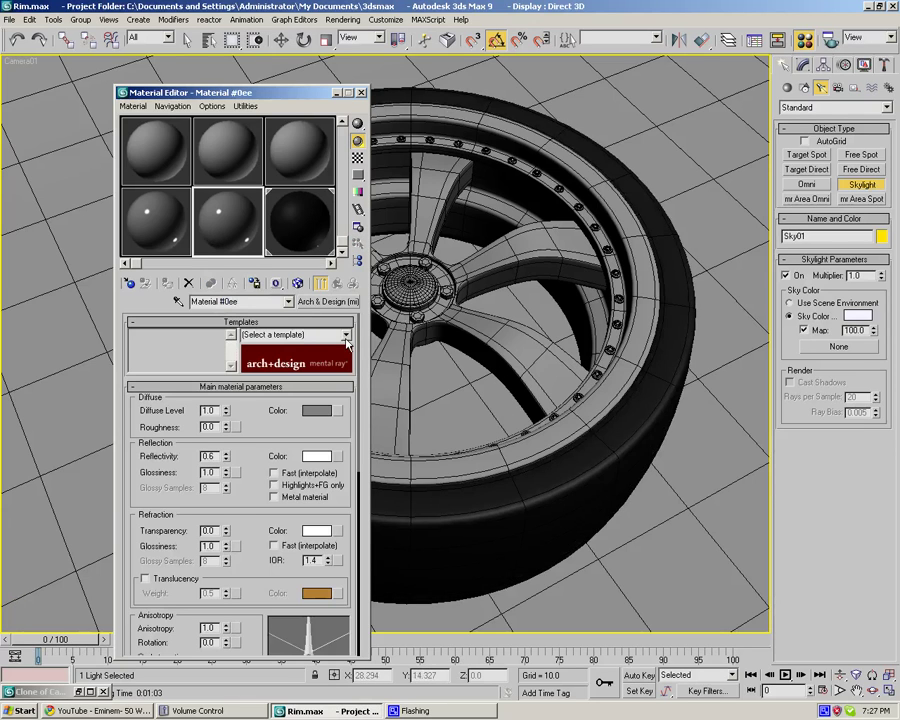
{"action": "left_click", "coordinate": [347, 336]}
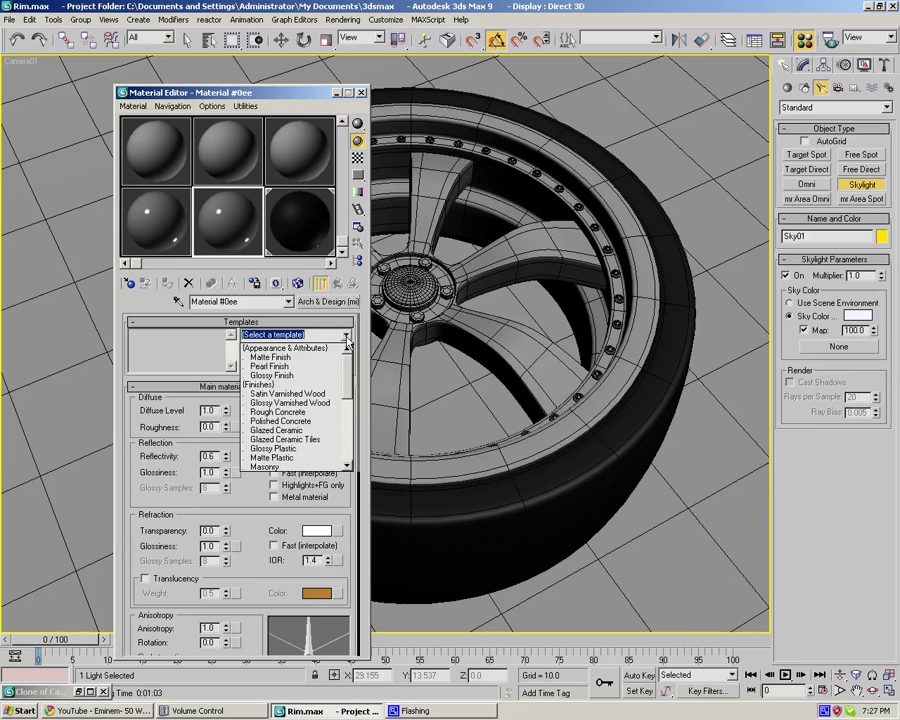
{"action": "left_click_drag", "start_coordinate": [348, 358], "coordinate": [350, 433]}
{"action": "left_click", "coordinate": [288, 404]}
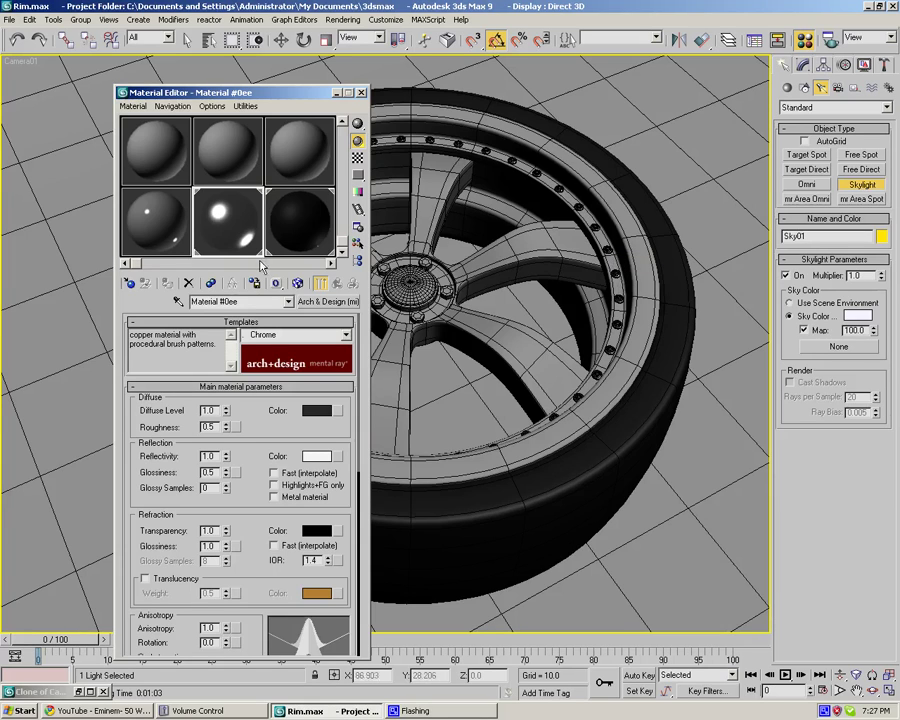
- Apply the Matte Plastic template to Material #0eee
{"action": "left_click", "coordinate": [181, 228]}
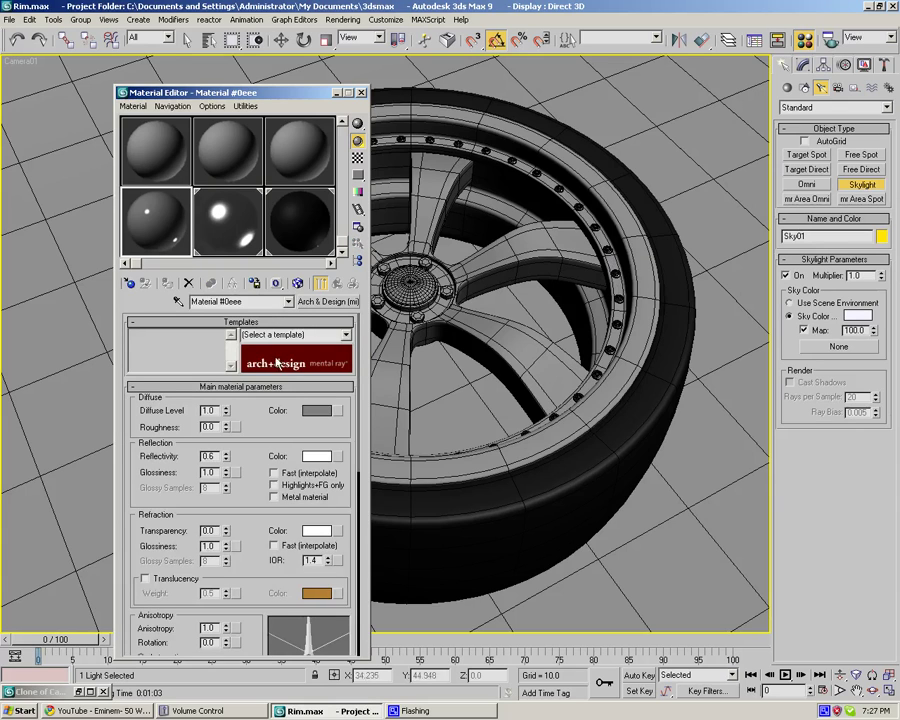
{"action": "left_click", "coordinate": [346, 335]}
{"action": "left_click_drag", "start_coordinate": [347, 372], "coordinate": [350, 400]}
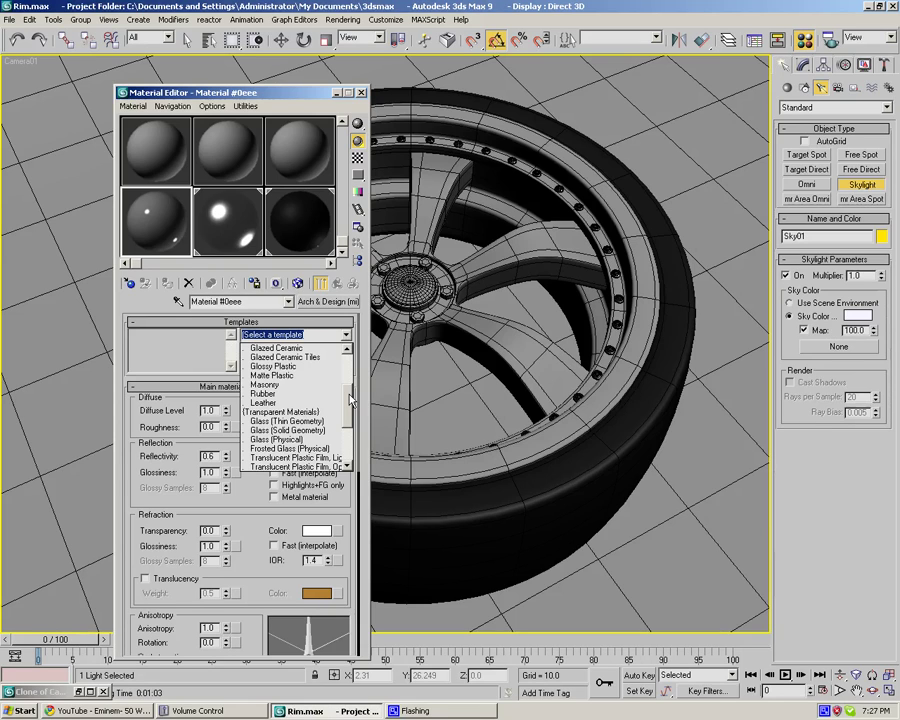
{"action": "mouse_move", "coordinate": [285, 388]}
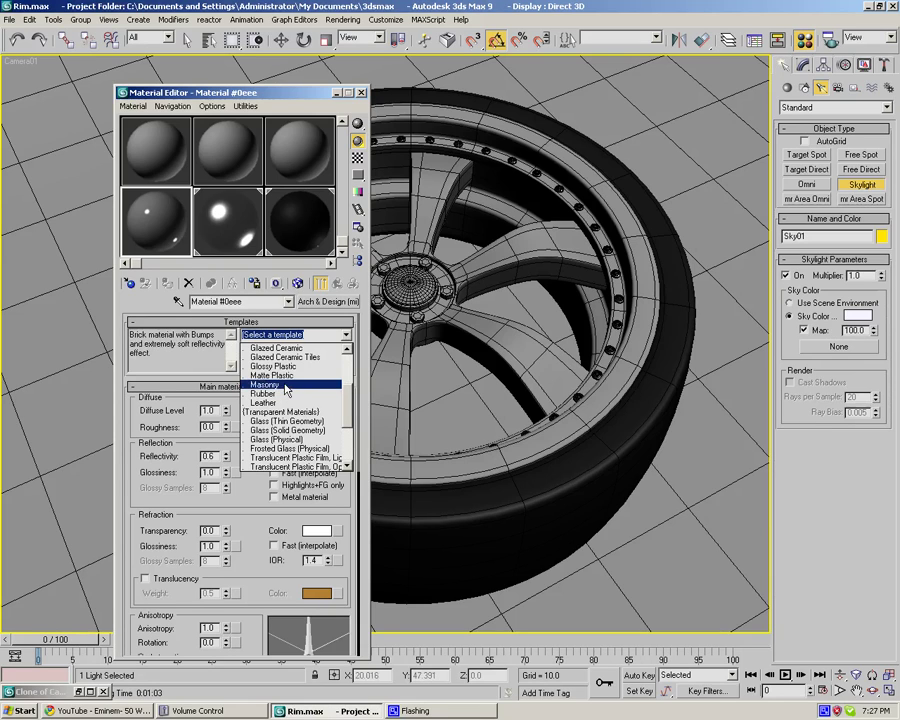
{"action": "left_click", "coordinate": [273, 375]}
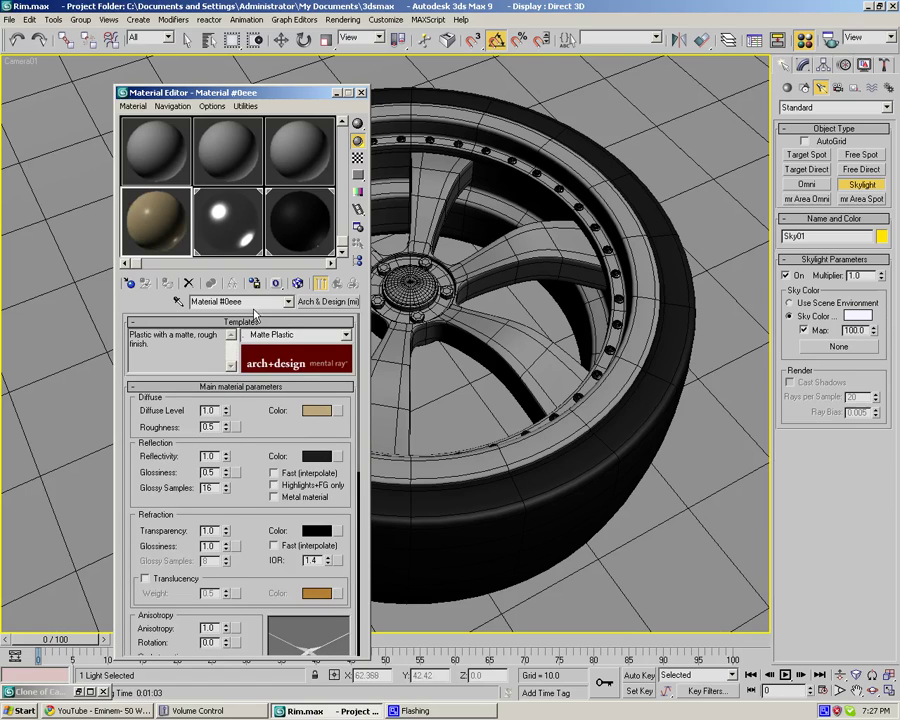
- Set the matte plastic's diffuse colour to dark grey and assign the material to the hub's centre cap
{"action": "left_click", "coordinate": [310, 411]}
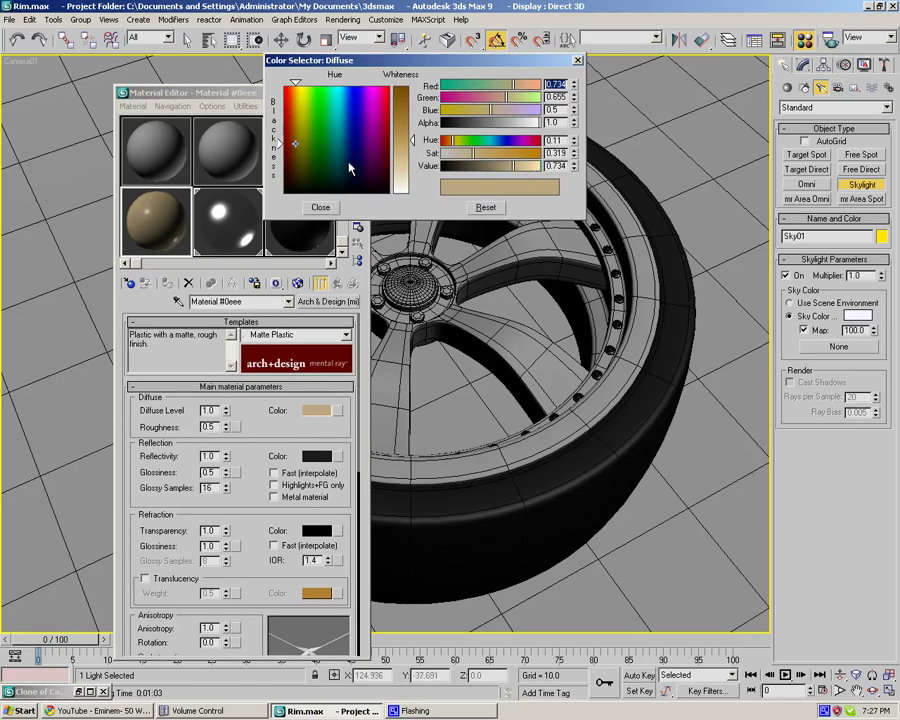
{"action": "left_click", "coordinate": [384, 147]}
{"action": "left_click_drag", "start_coordinate": [384, 147], "coordinate": [392, 195]}
{"action": "left_click_drag", "start_coordinate": [411, 140], "coordinate": [412, 105]}
{"action": "left_click", "coordinate": [318, 207]}
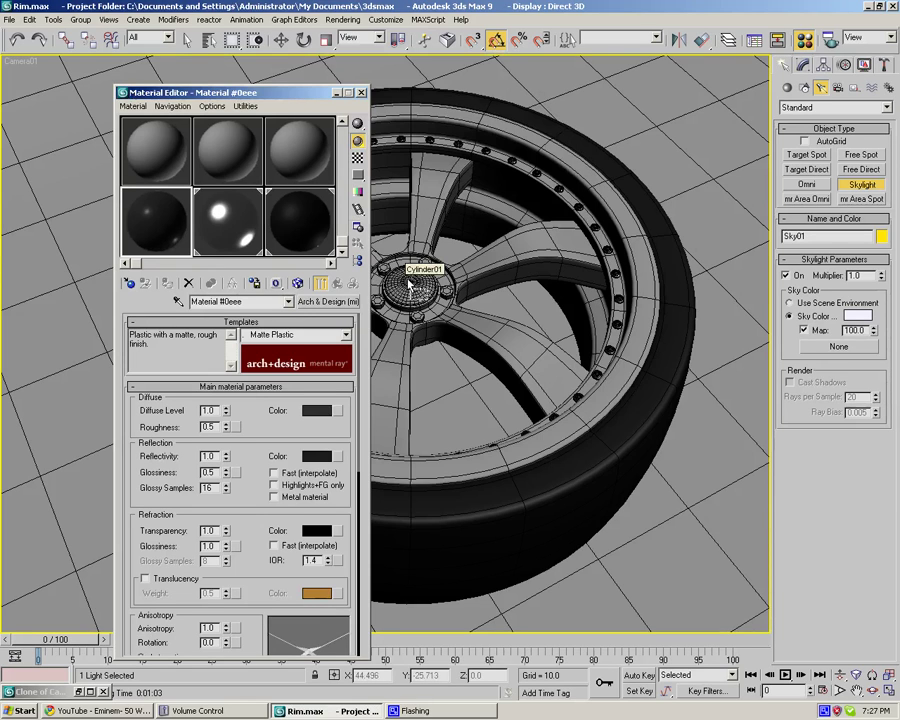
- Turn the 15 - Default sample material into a Car Paint Material (mi)
{"action": "left_click", "coordinate": [302, 172]}
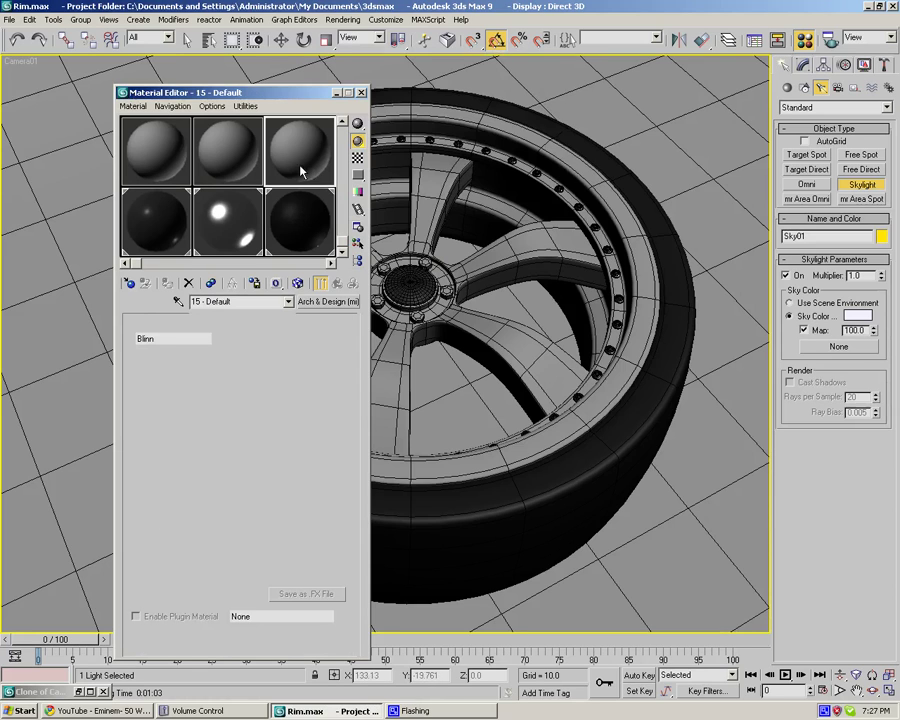
{"action": "left_click", "coordinate": [130, 283]}
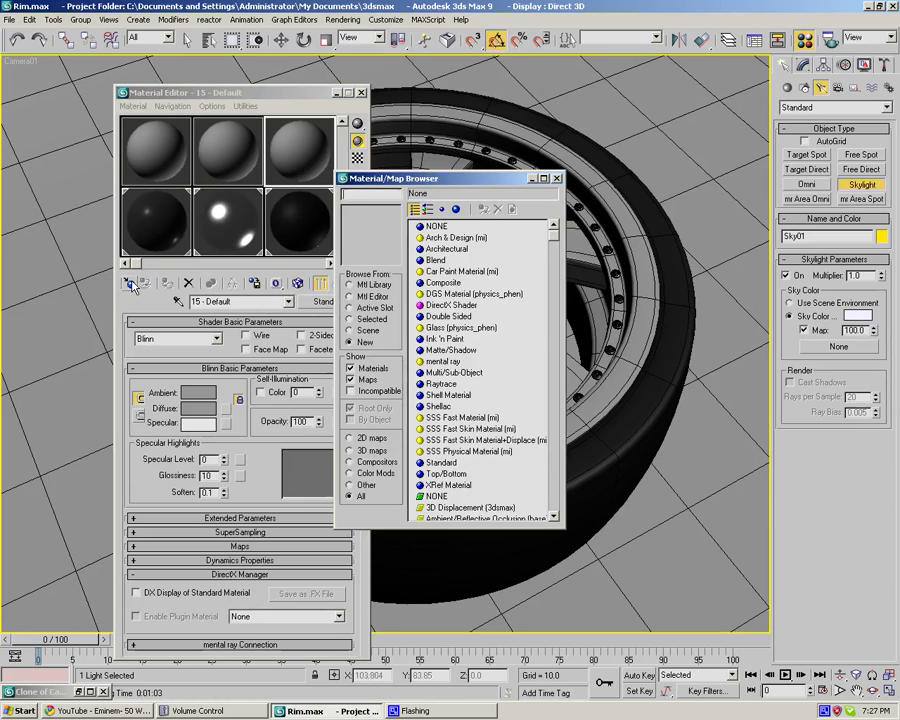
{"action": "double_click", "coordinate": [440, 272]}
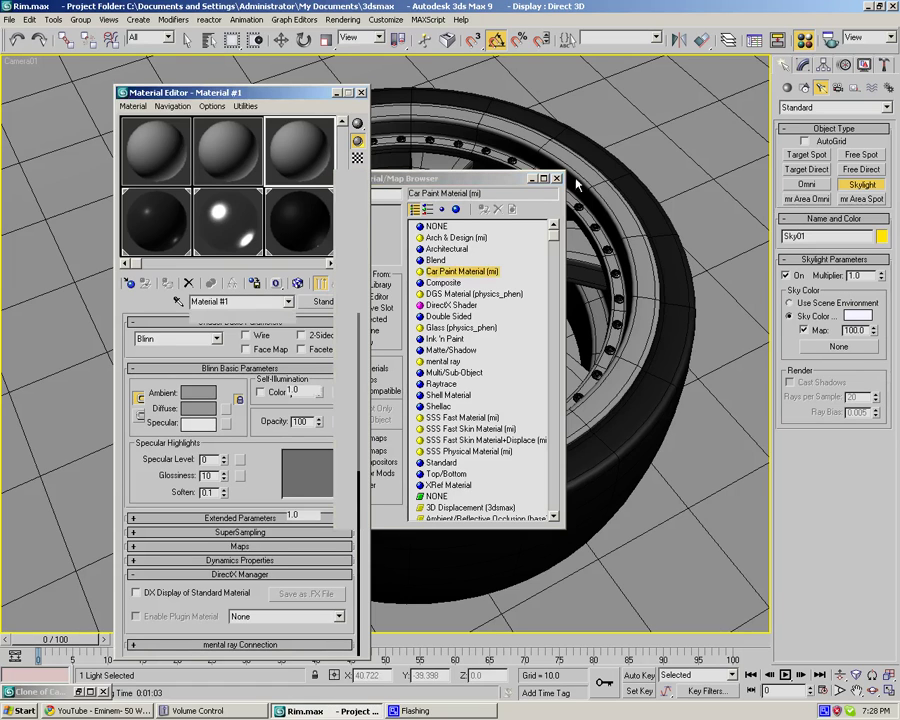
{"action": "left_click", "coordinate": [556, 178]}
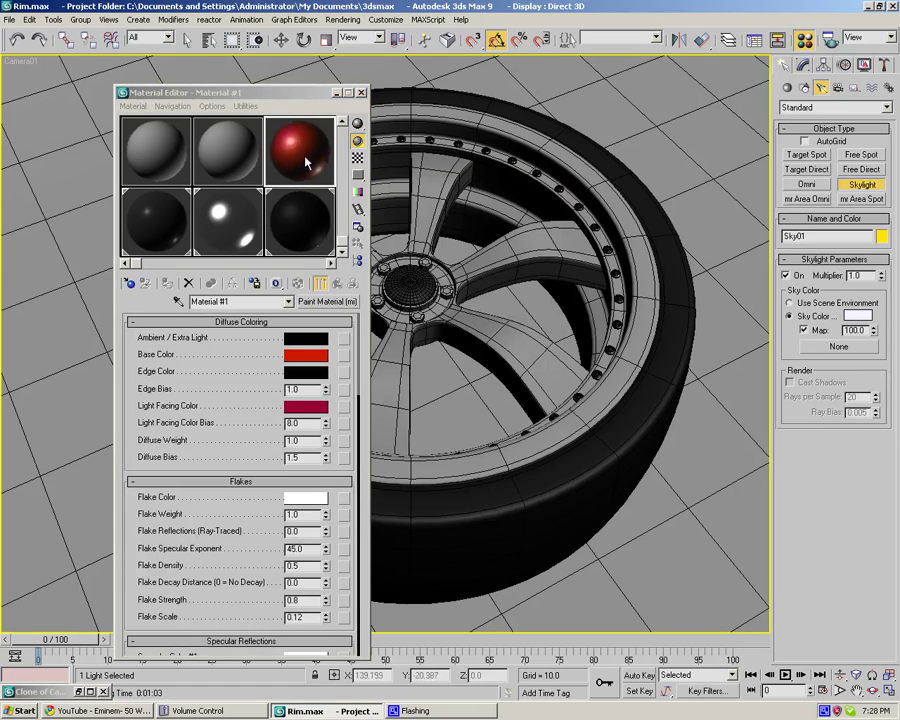
- Set the car paint's base colour to grey 178 and light facing colour to near-white 245, and assign it to the spokes
{"action": "left_click", "coordinate": [308, 358]}
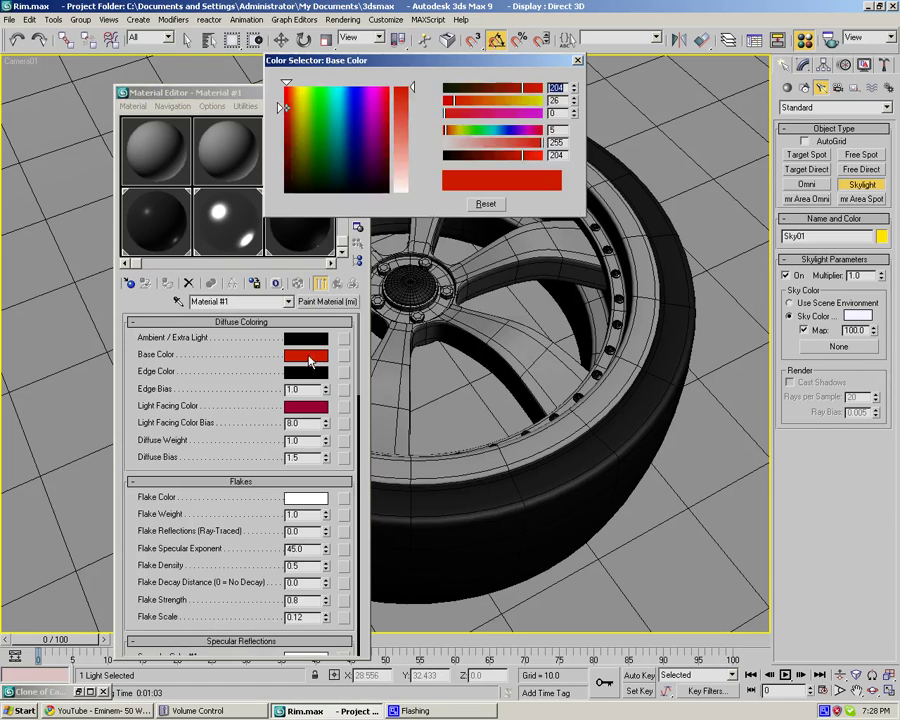
{"action": "left_click_drag", "start_coordinate": [387, 190], "coordinate": [405, 161]}
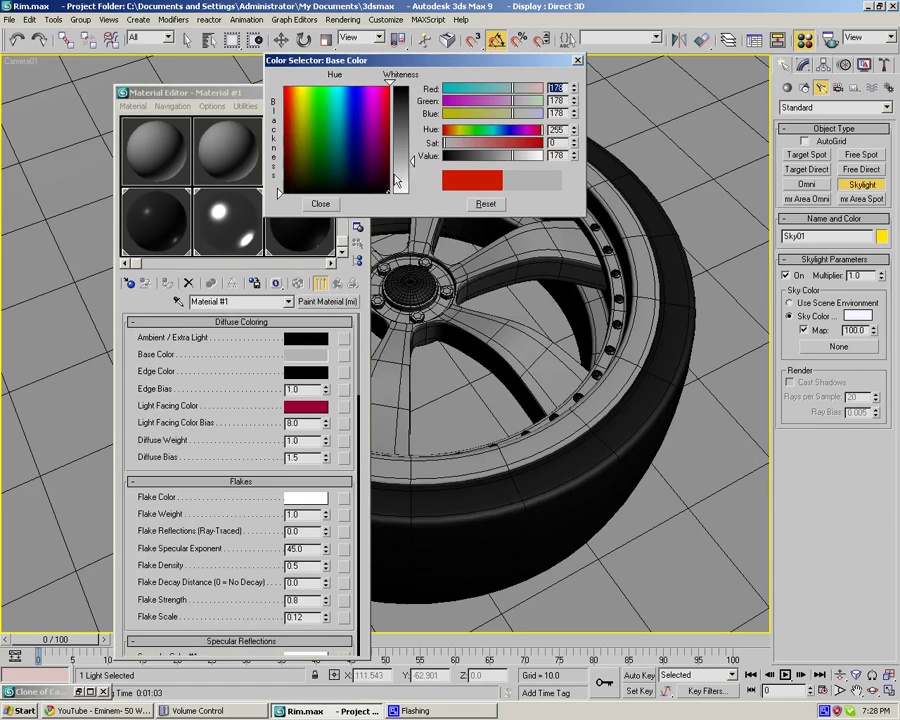
{"action": "left_click", "coordinate": [320, 203]}
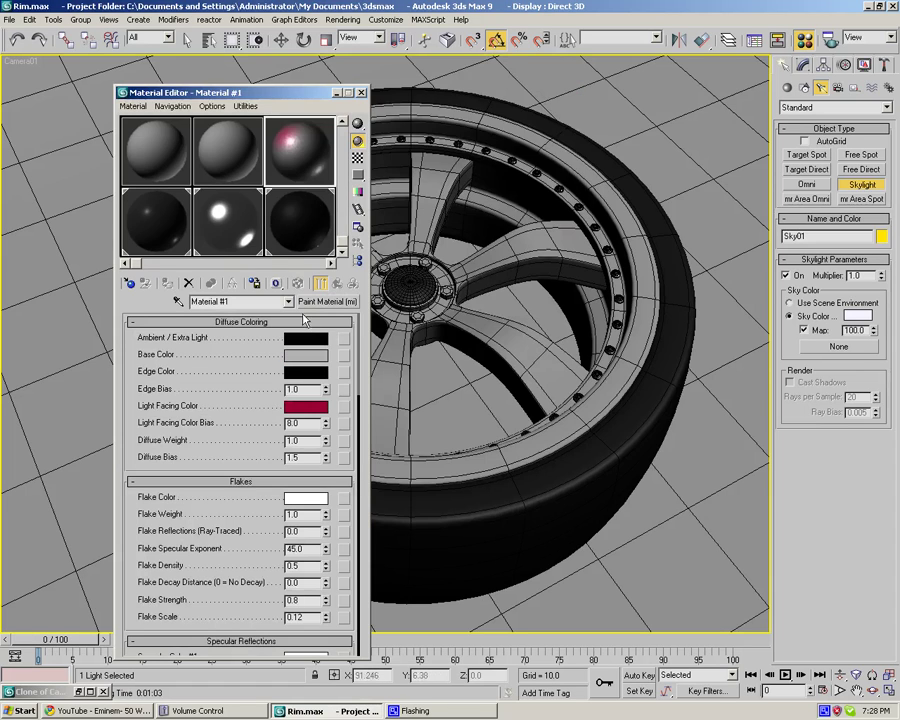
{"action": "left_click", "coordinate": [307, 410]}
{"action": "left_click_drag", "start_coordinate": [398, 128], "coordinate": [404, 187]}
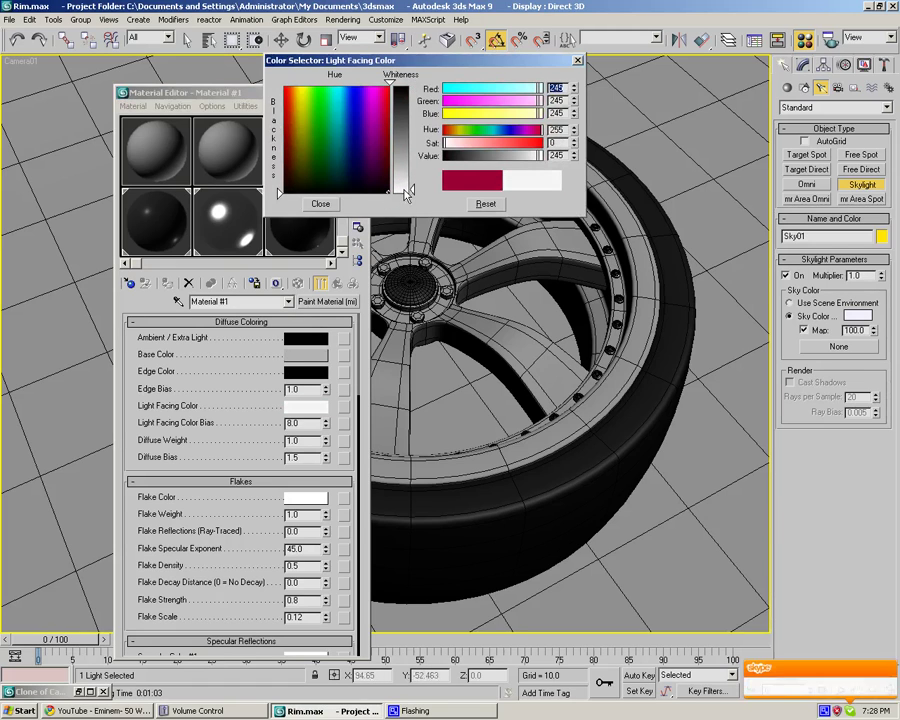
{"action": "left_click", "coordinate": [320, 203]}
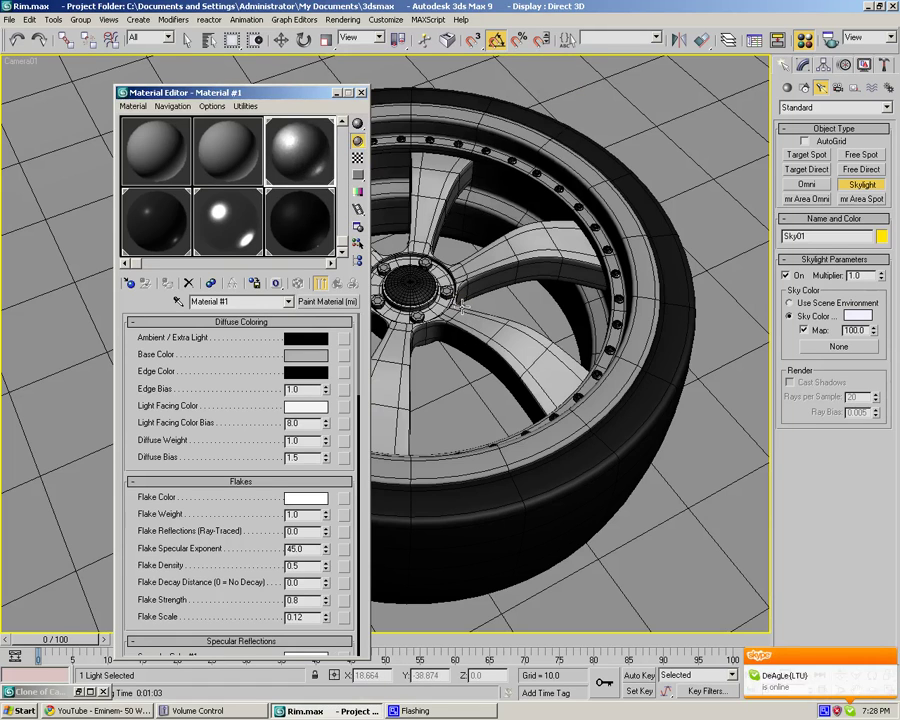
{"action": "left_click", "coordinate": [362, 93]}
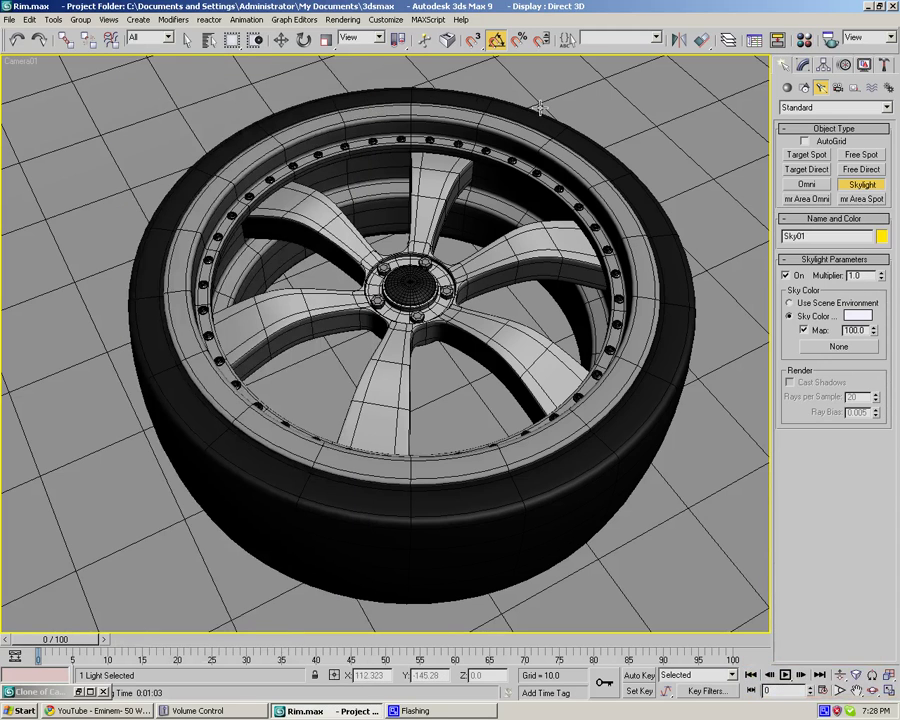
- Render the Camera01 view with mental ray to check the materials, then close the render windows
{"action": "left_click", "coordinate": [343, 19]}
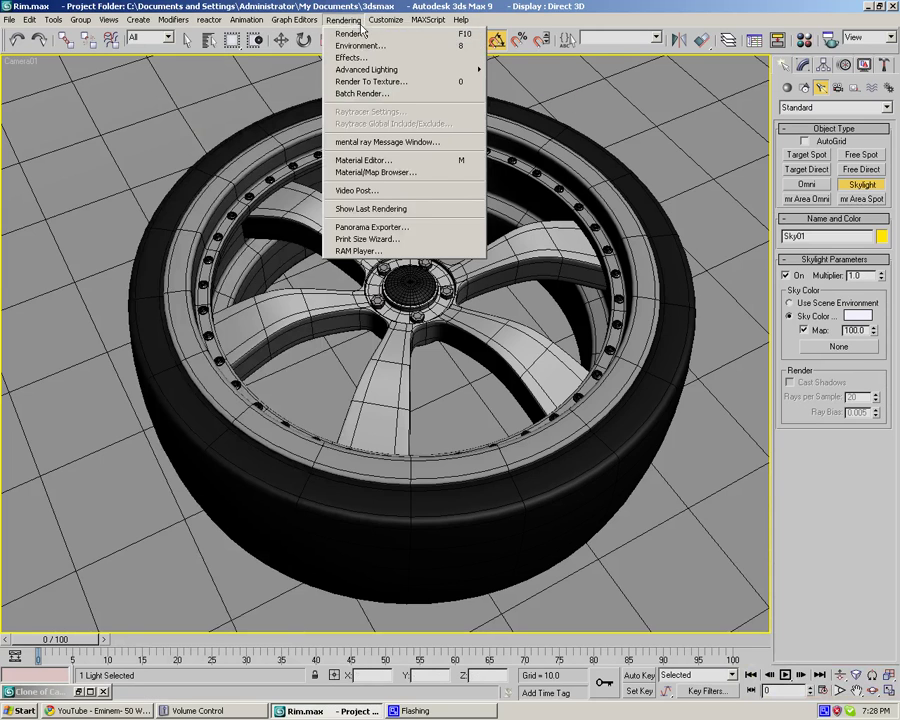
{"action": "left_click", "coordinate": [366, 37]}
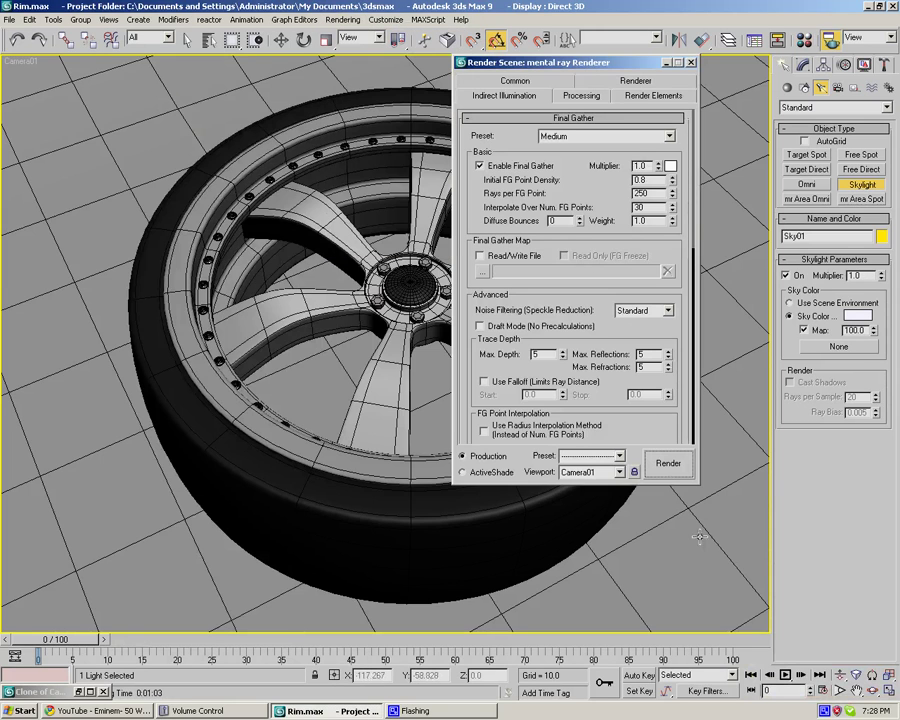
{"action": "left_click", "coordinate": [668, 465]}
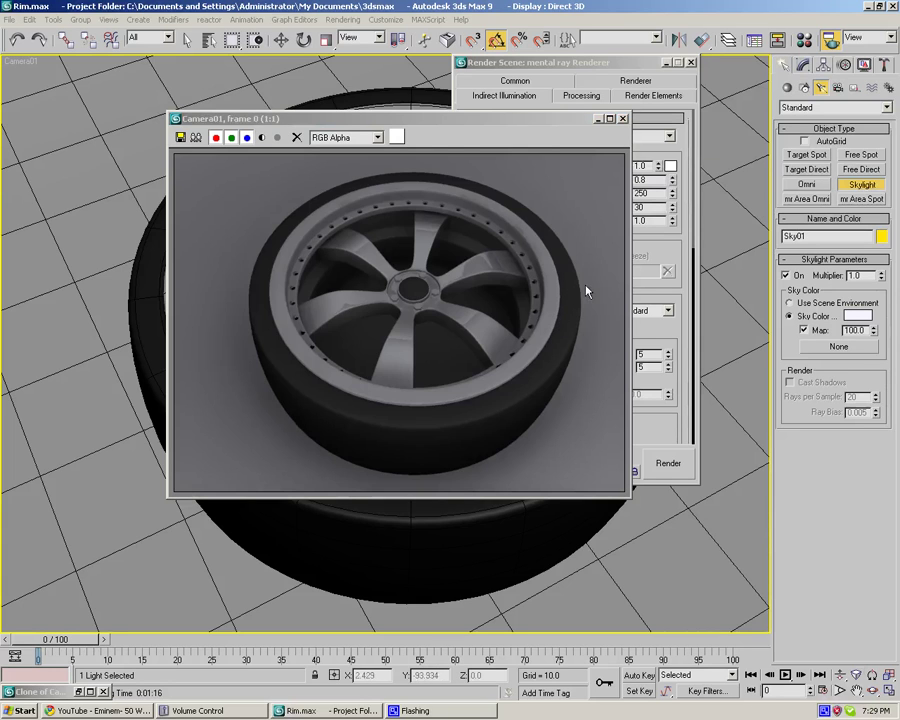
{"action": "left_click", "coordinate": [622, 119]}
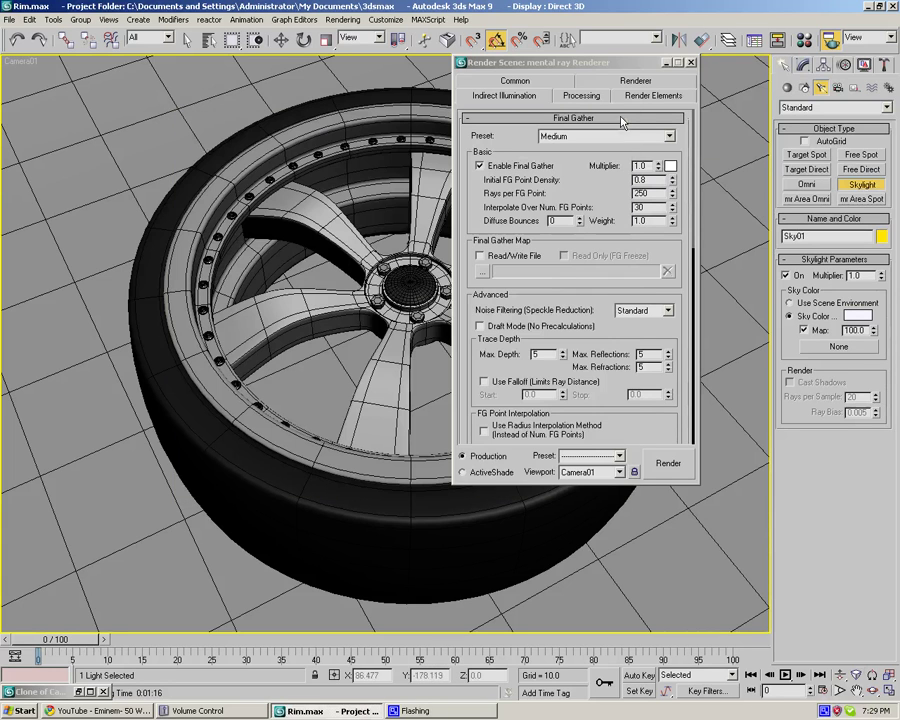
{"action": "left_click", "coordinate": [690, 62]}
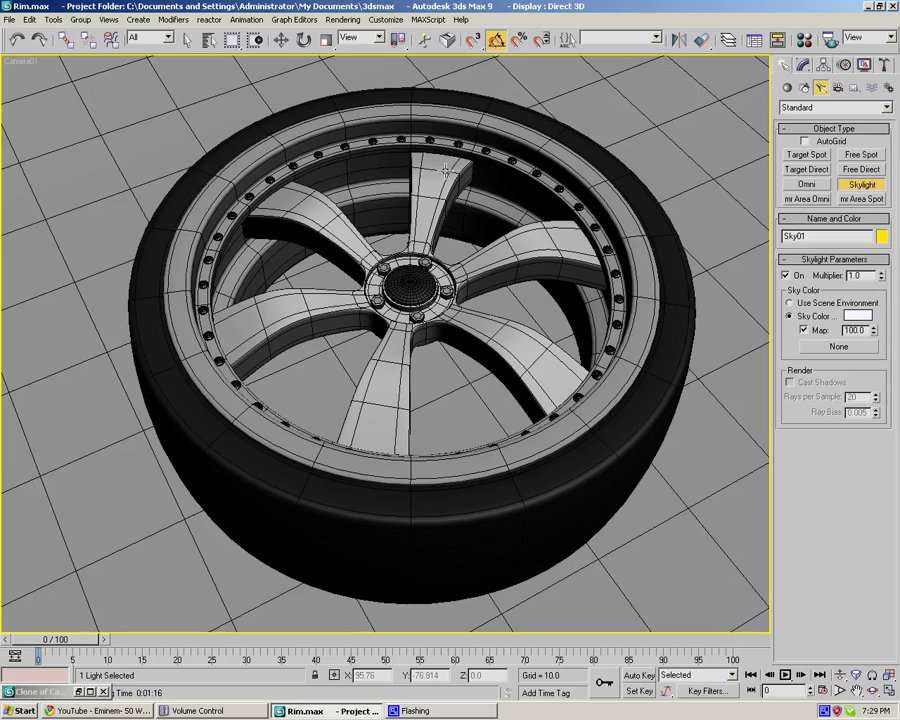
- Assign the silver car paint to the outer rim and turn the 14 - Default material into Arch & Design (mi)
{"action": "key", "text": "m"}
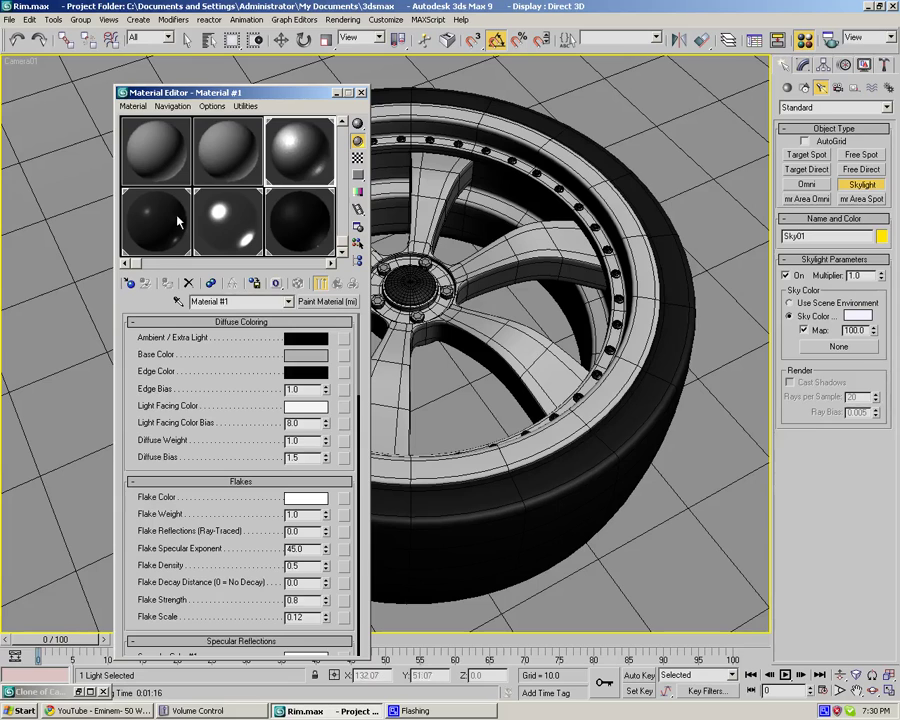
{"action": "left_click", "coordinate": [231, 160]}
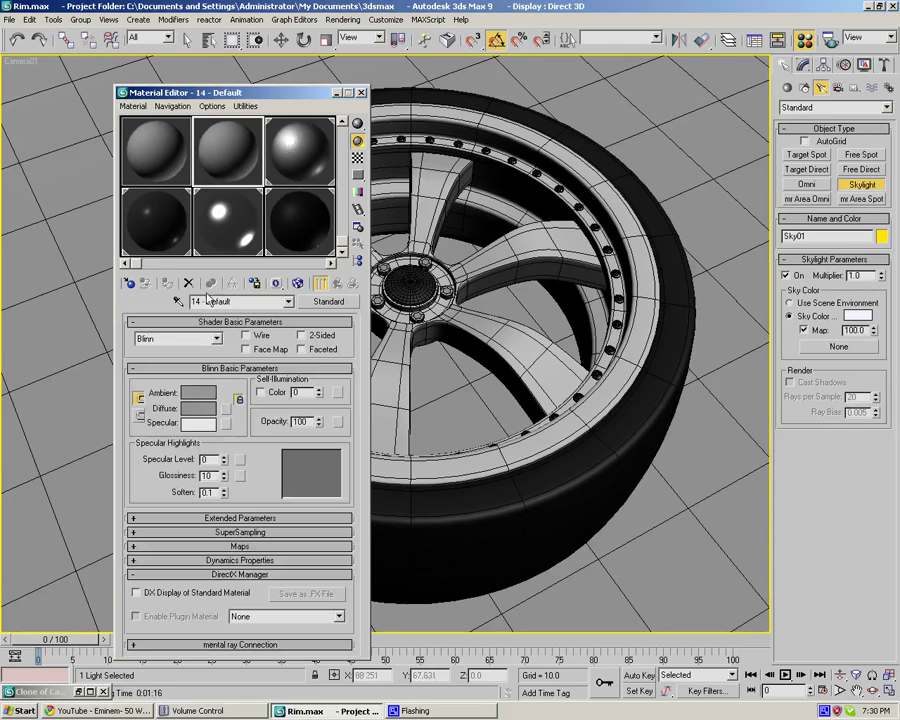
{"action": "left_click", "coordinate": [134, 283]}
{"action": "double_click", "coordinate": [440, 238]}
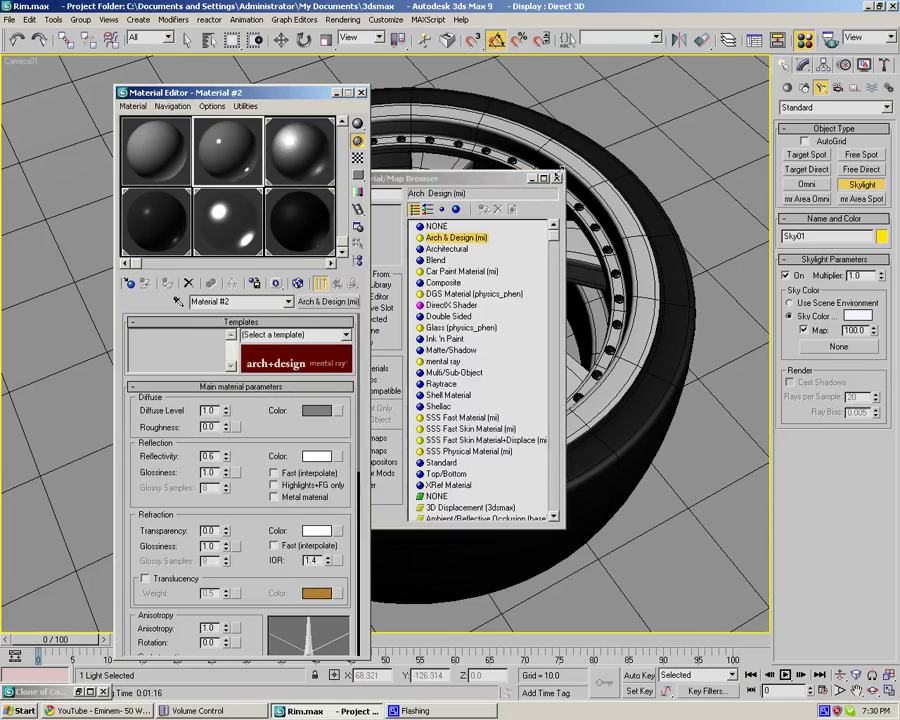
{"action": "left_click", "coordinate": [557, 179]}
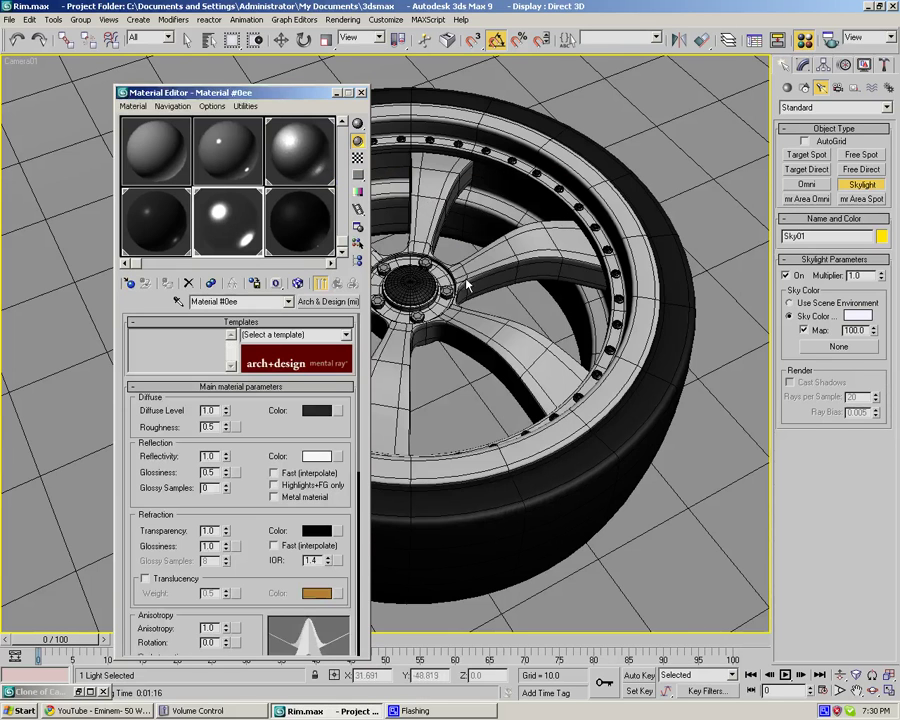
- Switch to the Perspective view and assign the chrome Material #0ee to the five lug bolts around the hub
{"action": "middle_click_drag", "start_coordinate": [536, 310], "coordinate": [522, 294], "text": "alt"}
{"action": "right_click", "coordinate": [20, 61]}
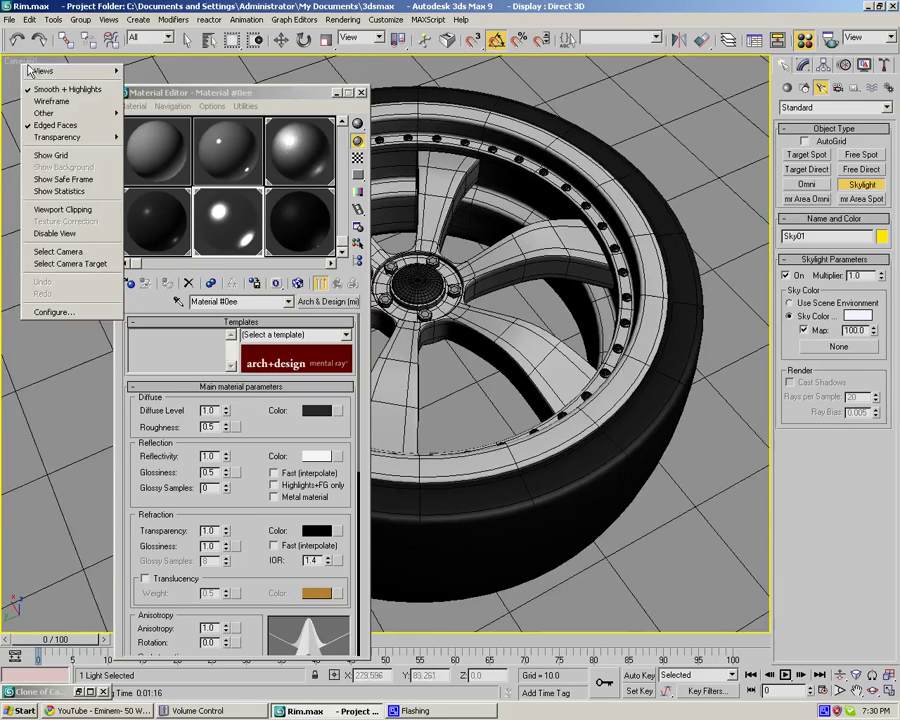
{"action": "mouse_move", "coordinate": [45, 71]}
{"action": "left_click", "coordinate": [152, 90]}
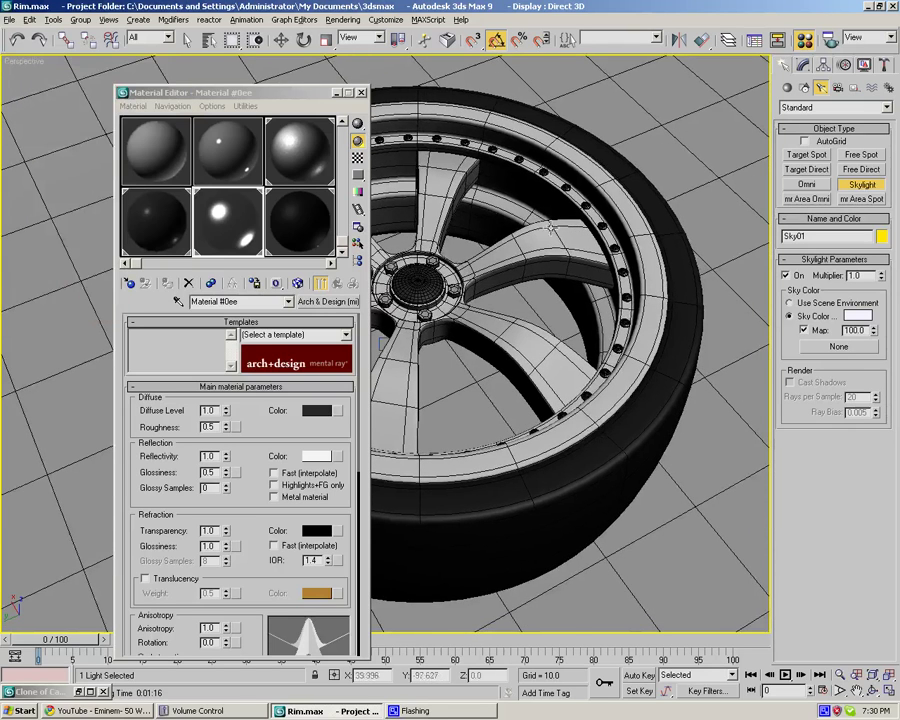
{"action": "middle_click_drag", "start_coordinate": [466, 236], "coordinate": [580, 275], "text": "alt"}
{"action": "scroll", "coordinate": [590, 285], "scroll_direction": "up", "scroll_amount": 6}
{"action": "middle_click_drag", "start_coordinate": [498, 281], "coordinate": [556, 306]}
{"action": "left_click", "coordinate": [251, 226]}
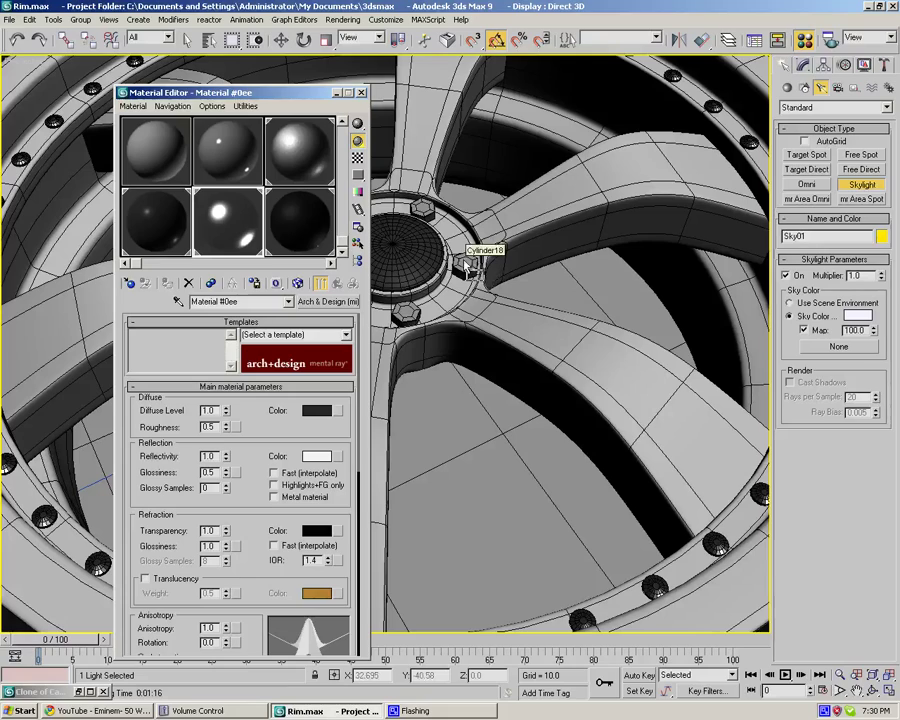
{"action": "left_click_drag", "start_coordinate": [464, 261], "coordinate": [461, 264]}
{"action": "scroll", "coordinate": [547, 283], "scroll_direction": "down", "scroll_amount": 1}
{"action": "middle_click_drag", "start_coordinate": [547, 283], "coordinate": [491, 252]}
{"action": "scroll", "coordinate": [612, 293], "scroll_direction": "down", "scroll_amount": 3}
{"action": "left_click", "coordinate": [361, 92]}
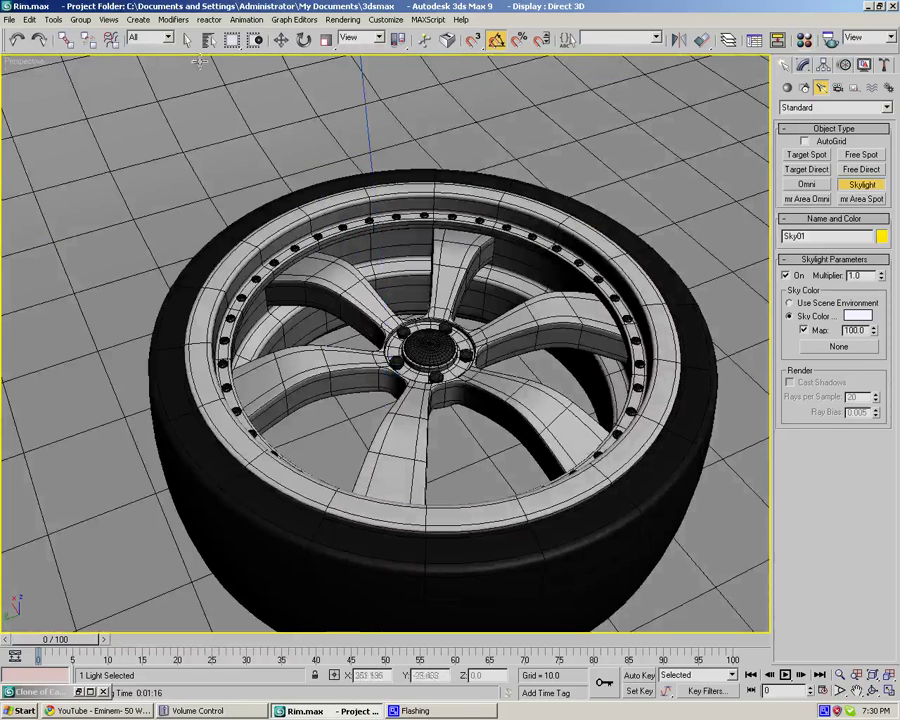
- Return the viewport to the Camera01 view
{"action": "right_click", "coordinate": [24, 62]}
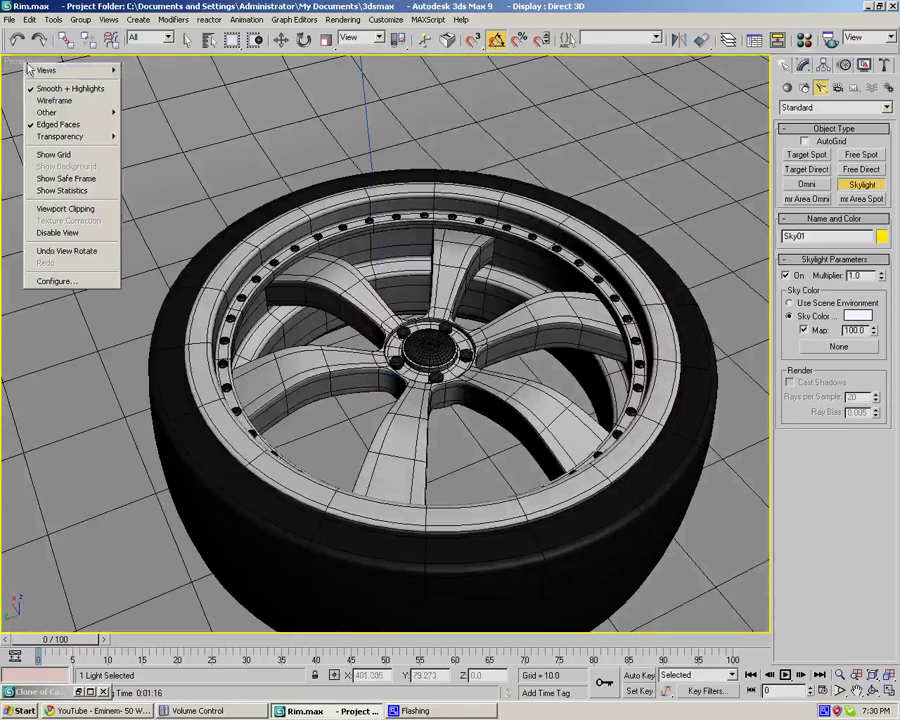
{"action": "mouse_move", "coordinate": [60, 70]}
{"action": "left_click", "coordinate": [147, 70]}
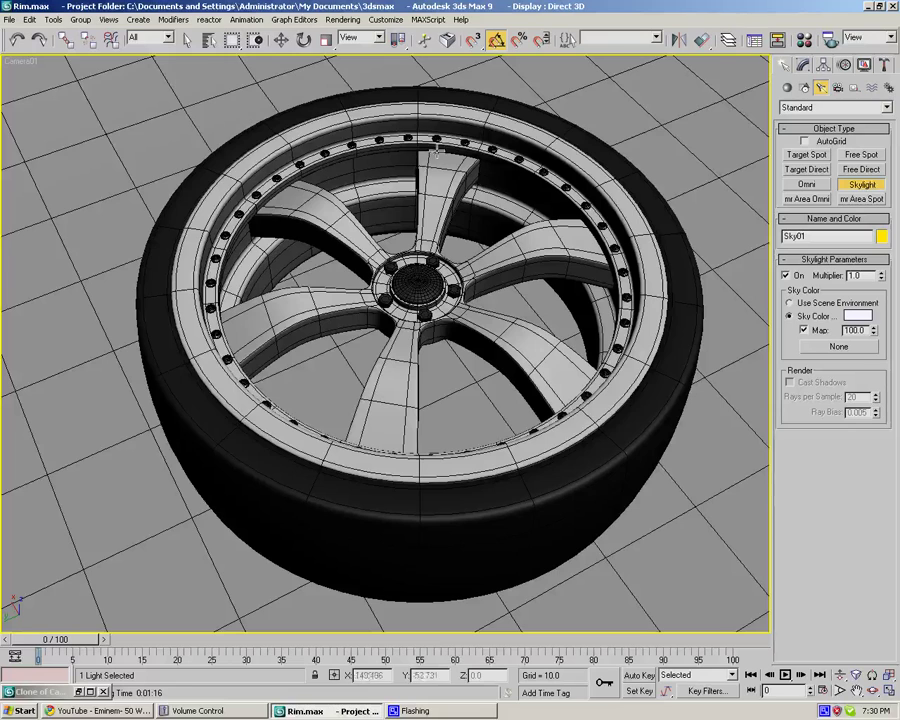
- Load the 1993_ford_fiesta-pic-34461 image from the Desktop as a bitmap environment map for the background
{"action": "left_click", "coordinate": [343, 20]}
{"action": "left_click", "coordinate": [355, 45]}
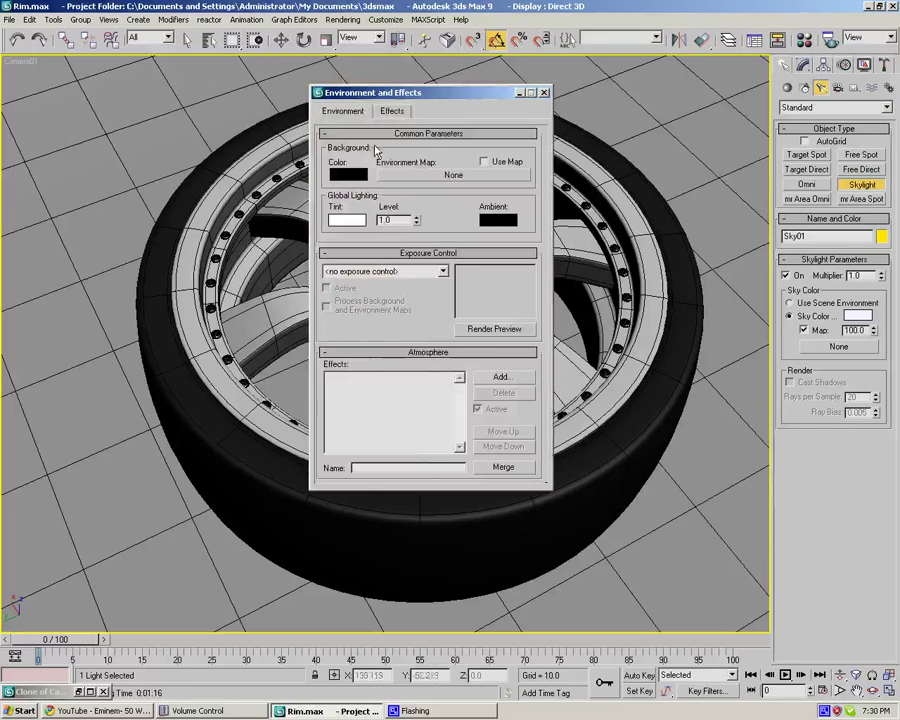
{"action": "left_click", "coordinate": [413, 177]}
{"action": "double_click", "coordinate": [437, 132]}
{"action": "left_click", "coordinate": [131, 80]}
{"action": "left_click", "coordinate": [116, 91]}
{"action": "left_click", "coordinate": [110, 77]}
{"action": "left_click", "coordinate": [80, 88]}
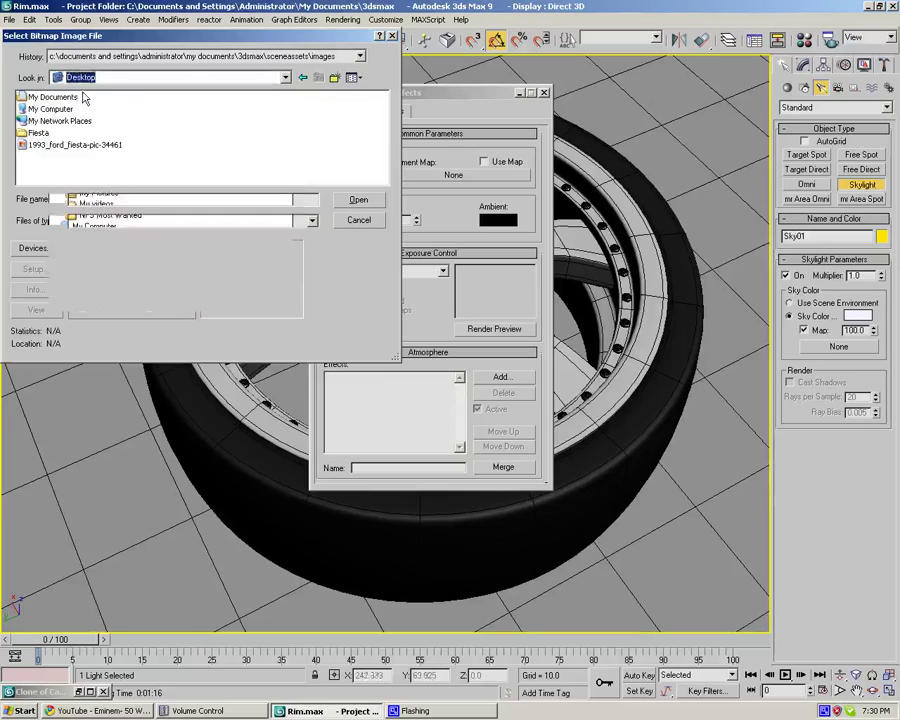
{"action": "left_click", "coordinate": [96, 146]}
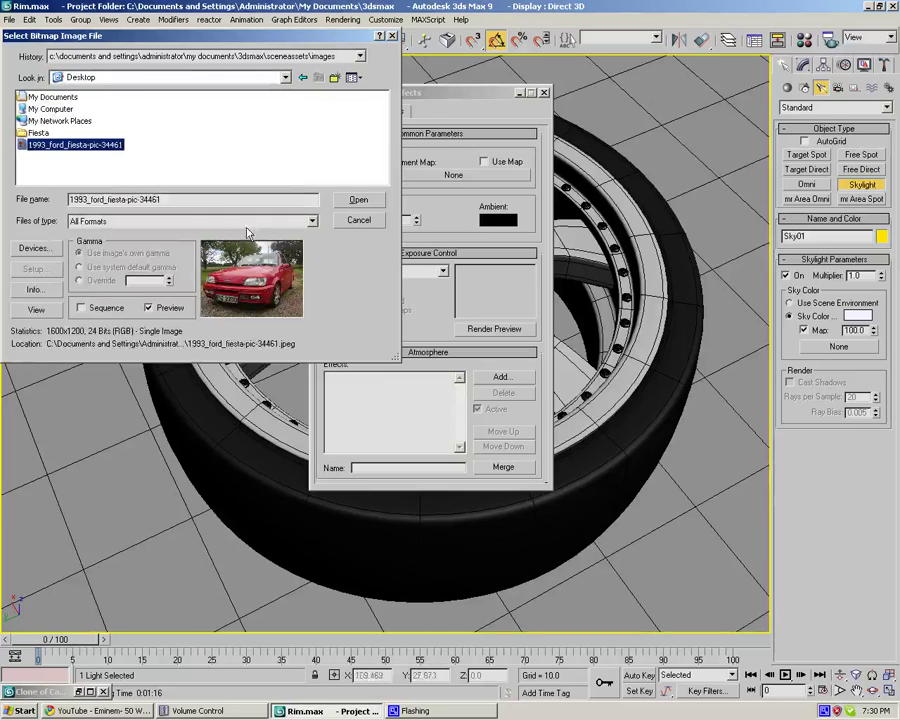
{"action": "left_click", "coordinate": [358, 199]}
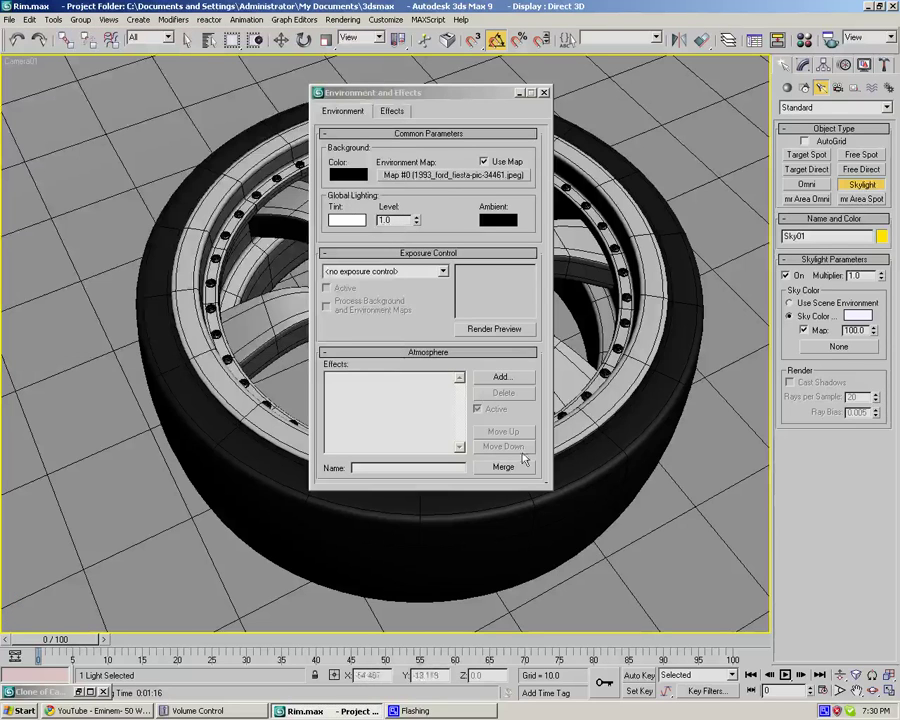
- Render the Camera01 view with the bitmap environment map applied and close the render settings
{"action": "key", "text": "8"}
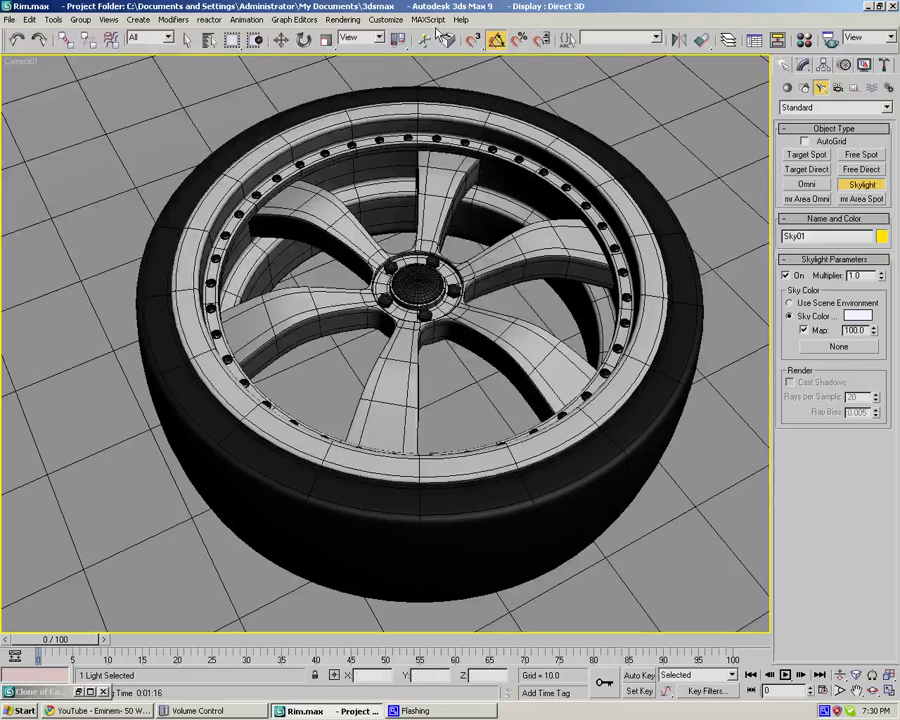
{"action": "left_click", "coordinate": [343, 19]}
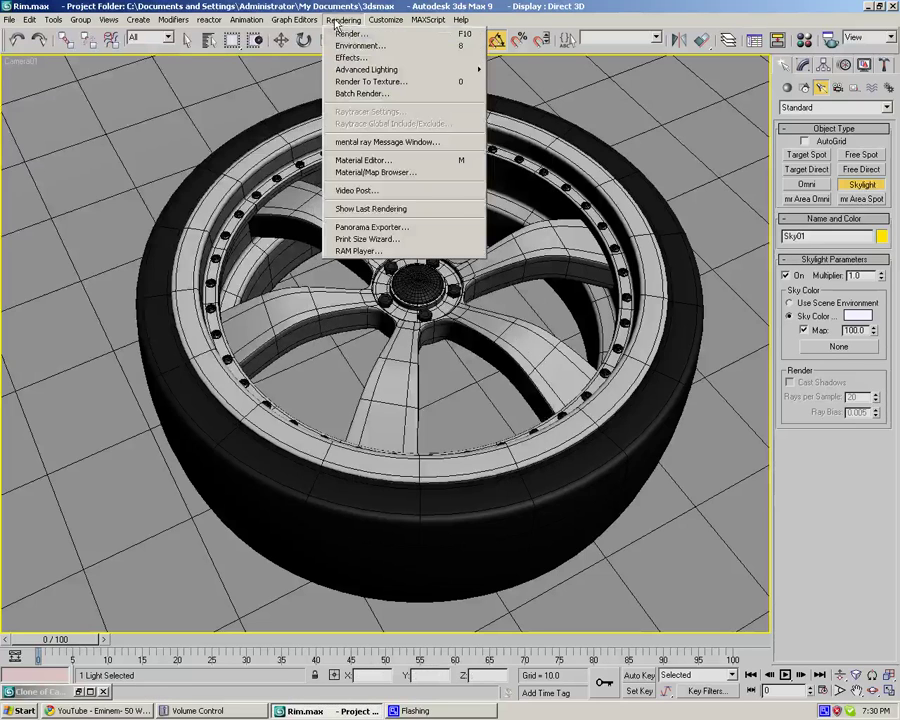
{"action": "left_click", "coordinate": [351, 35]}
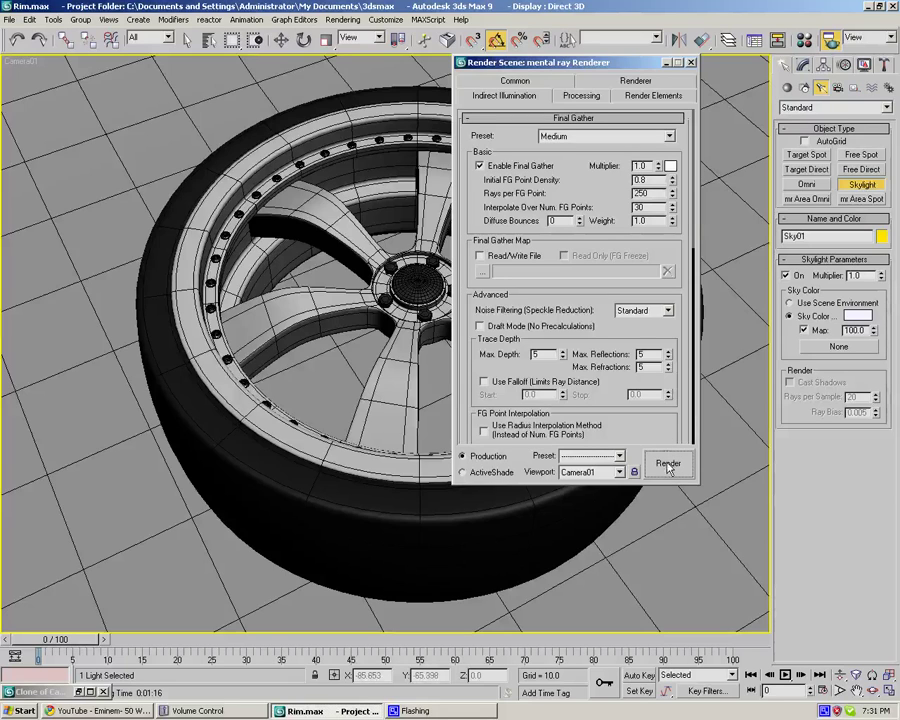
{"action": "left_click", "coordinate": [668, 465]}
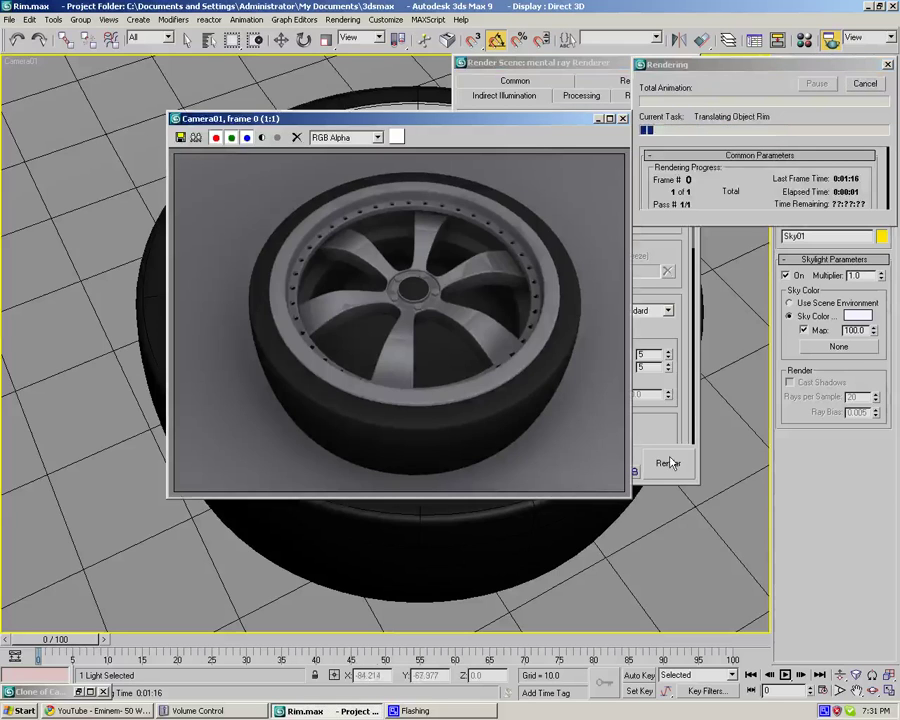
{"action": "right_click", "coordinate": [838, 711]}
{"action": "left_click", "coordinate": [847, 681]}
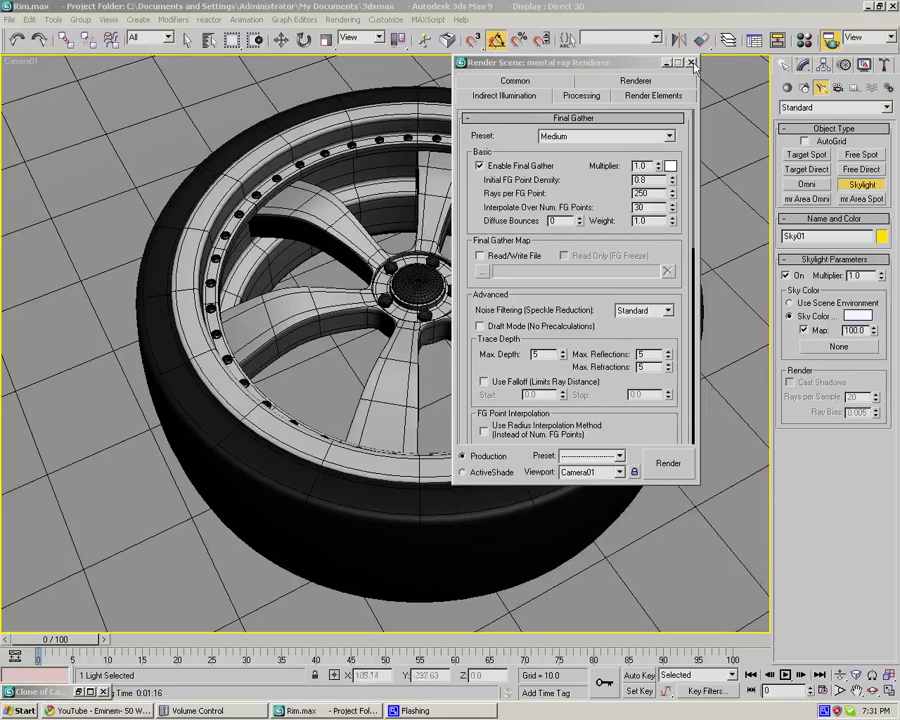
{"action": "left_click", "coordinate": [692, 63]}
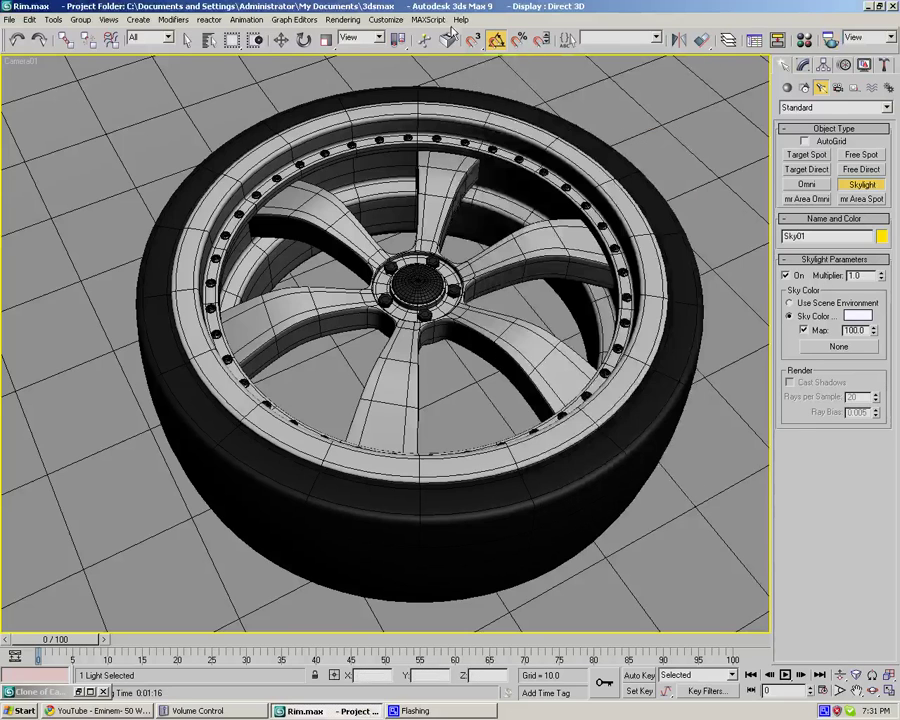
- Copy the environment map from the environment settings into the 13 - Default material slot, using the Copy method
{"action": "left_click", "coordinate": [385, 20]}
{"action": "mouse_move", "coordinate": [338, 21]}
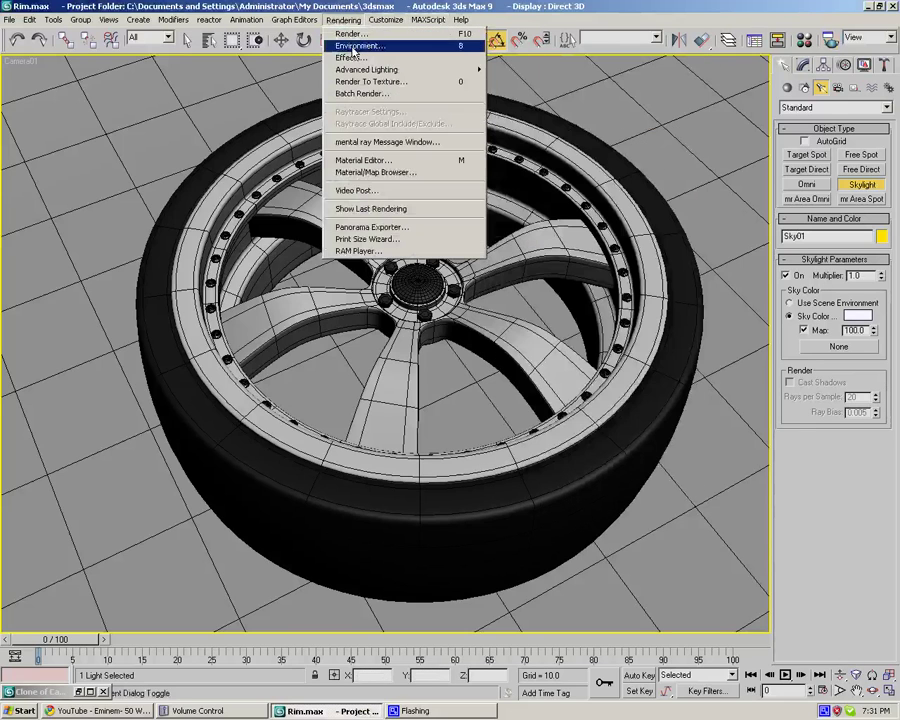
{"action": "left_click", "coordinate": [358, 45]}
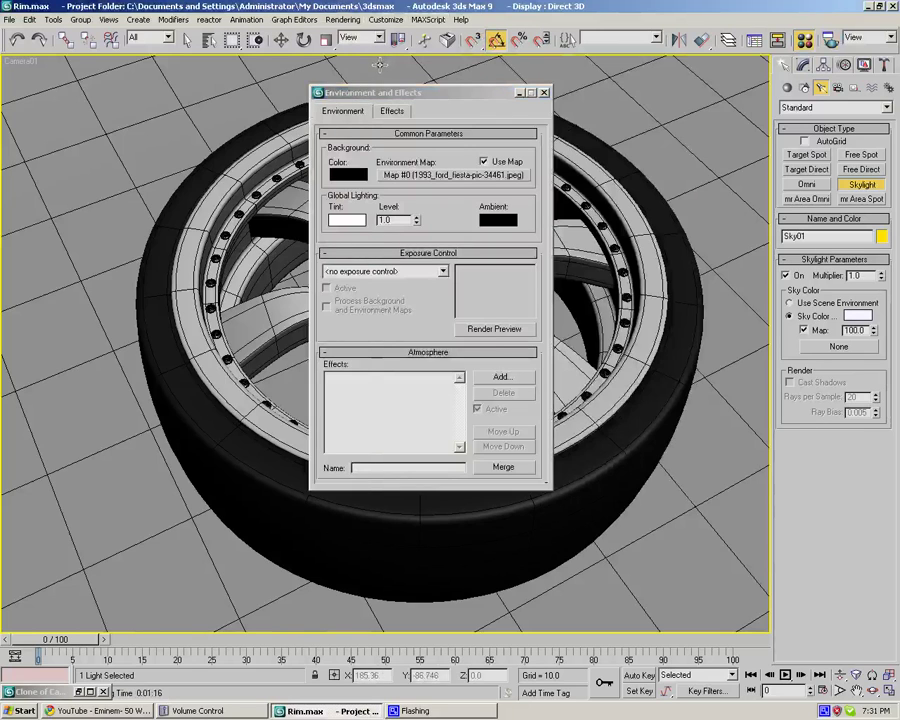
{"action": "key", "text": "m"}
{"action": "left_click", "coordinate": [168, 146]}
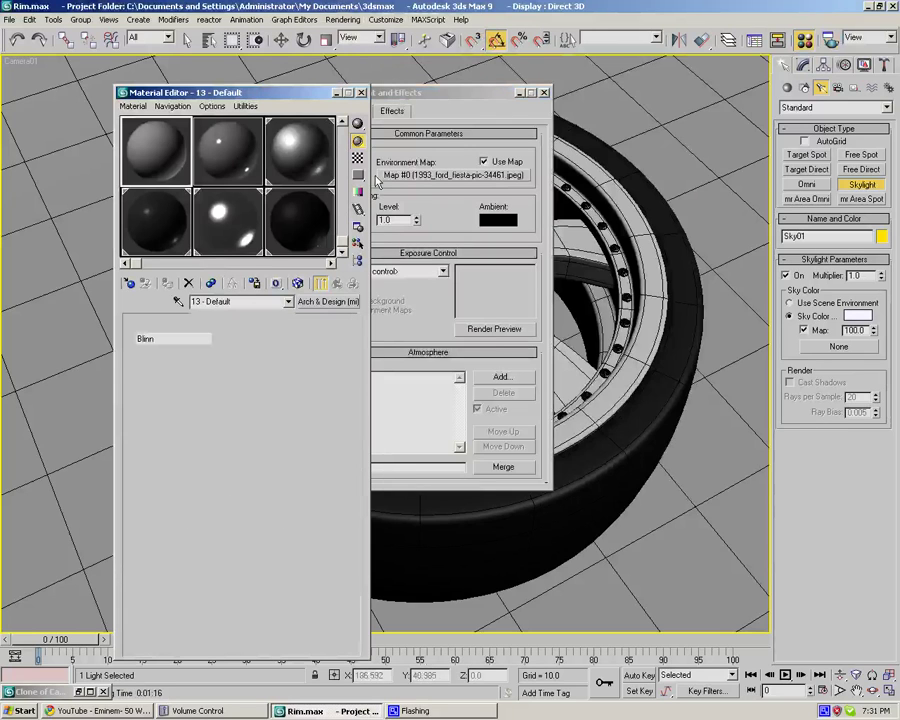
{"action": "left_click_drag", "start_coordinate": [419, 176], "coordinate": [172, 145]}
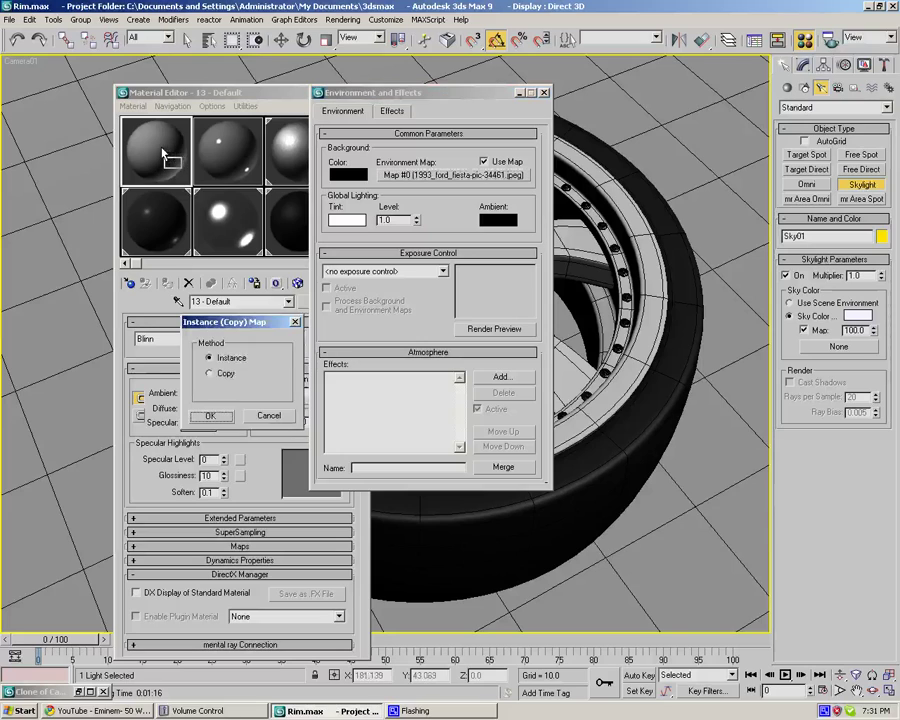
{"action": "left_click", "coordinate": [224, 373]}
{"action": "left_click", "coordinate": [210, 415]}
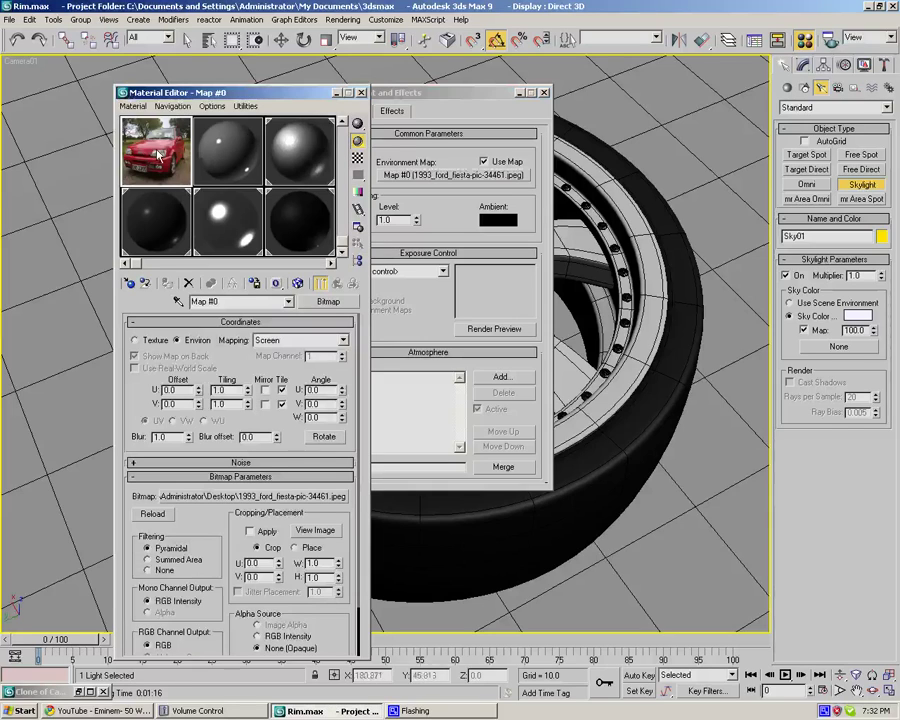
- Place the environment map into the 09 - Default material slot as an instance
{"action": "left_click_drag", "start_coordinate": [357, 123], "coordinate": [368, 134]}
{"action": "left_click", "coordinate": [342, 121]}
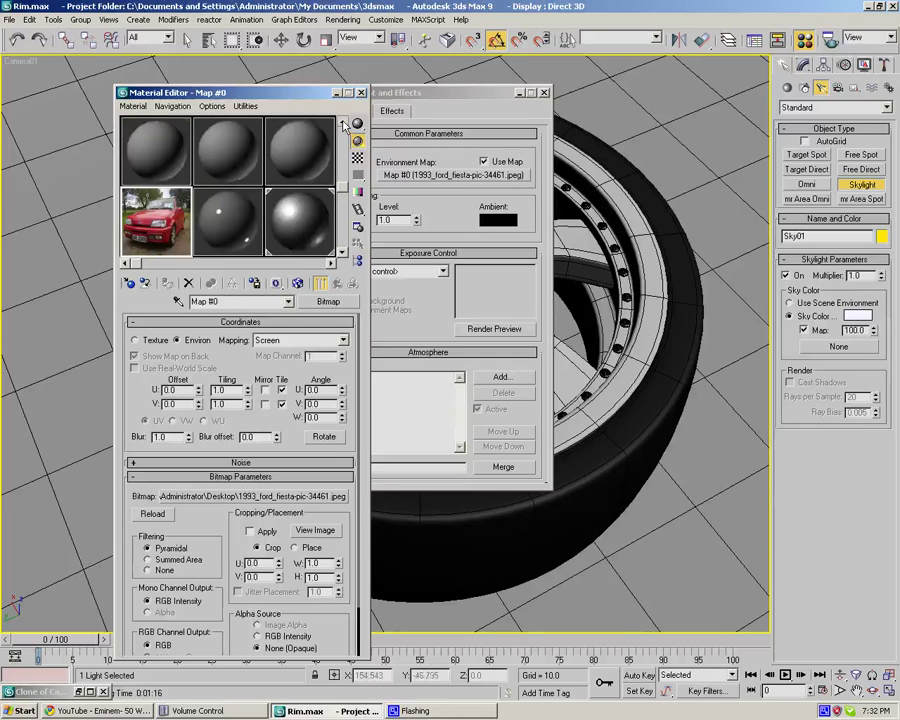
{"action": "left_click_drag", "start_coordinate": [292, 158], "coordinate": [470, 168]}
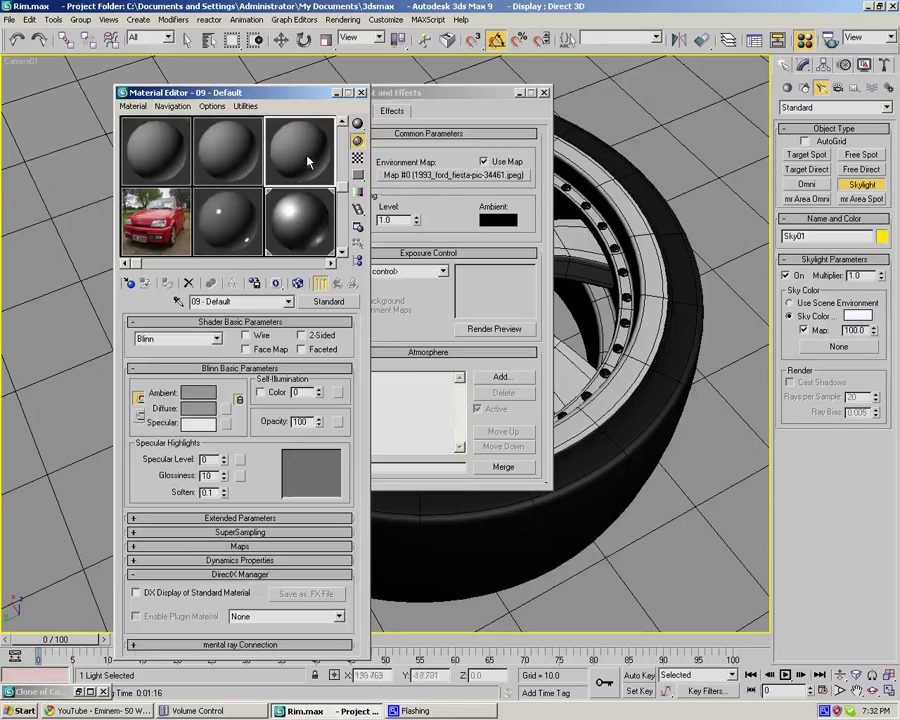
{"action": "left_click_drag", "start_coordinate": [428, 94], "coordinate": [609, 98]}
{"action": "left_click_drag", "start_coordinate": [601, 177], "coordinate": [320, 152]}
{"action": "left_click", "coordinate": [224, 360]}
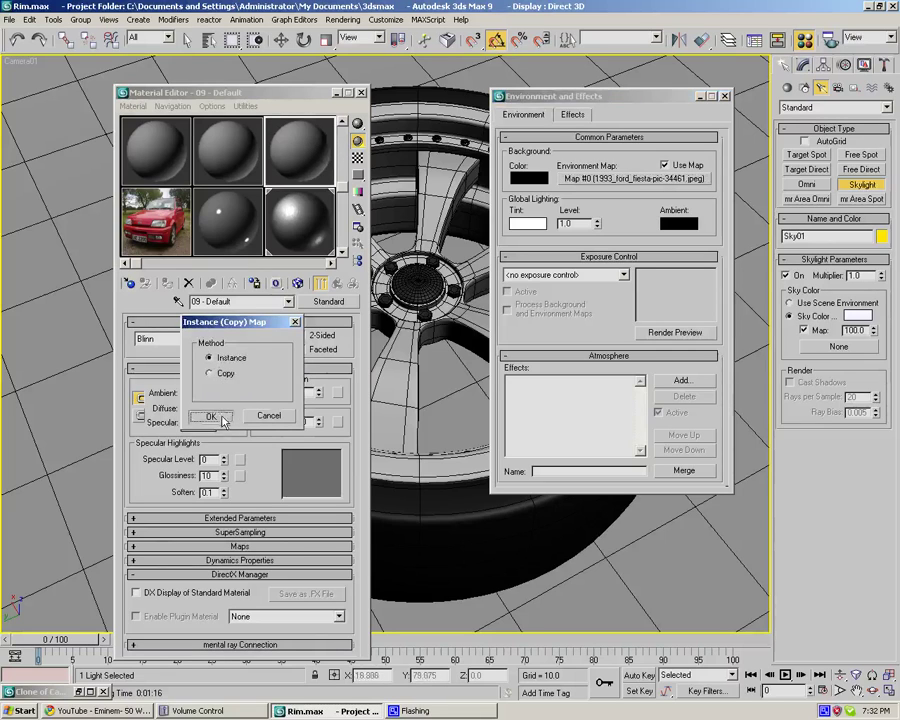
{"action": "left_click", "coordinate": [209, 415]}
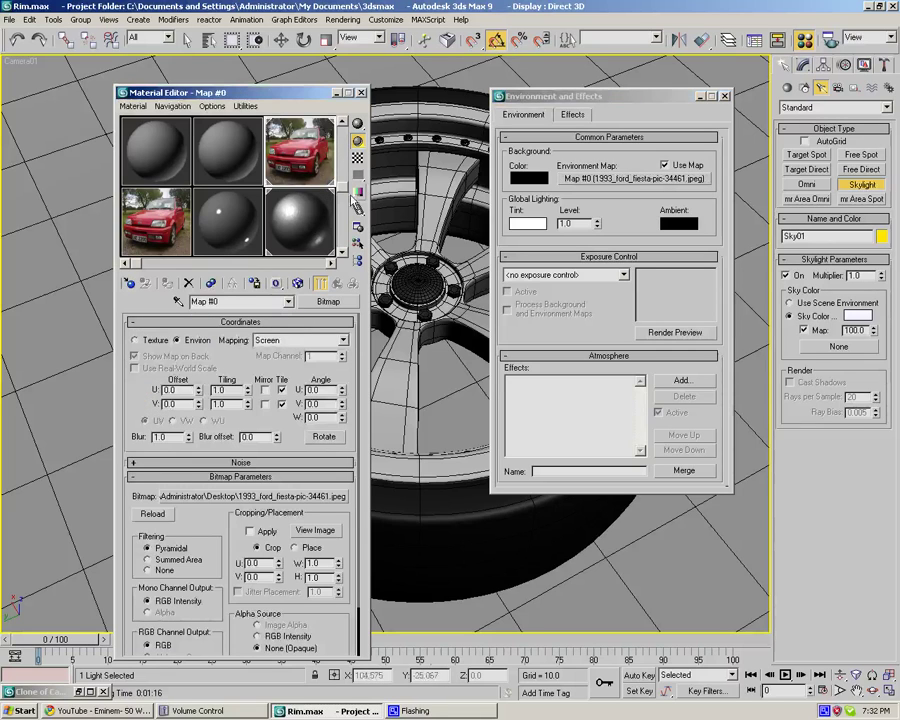
{"action": "right_click", "coordinate": [306, 132]}
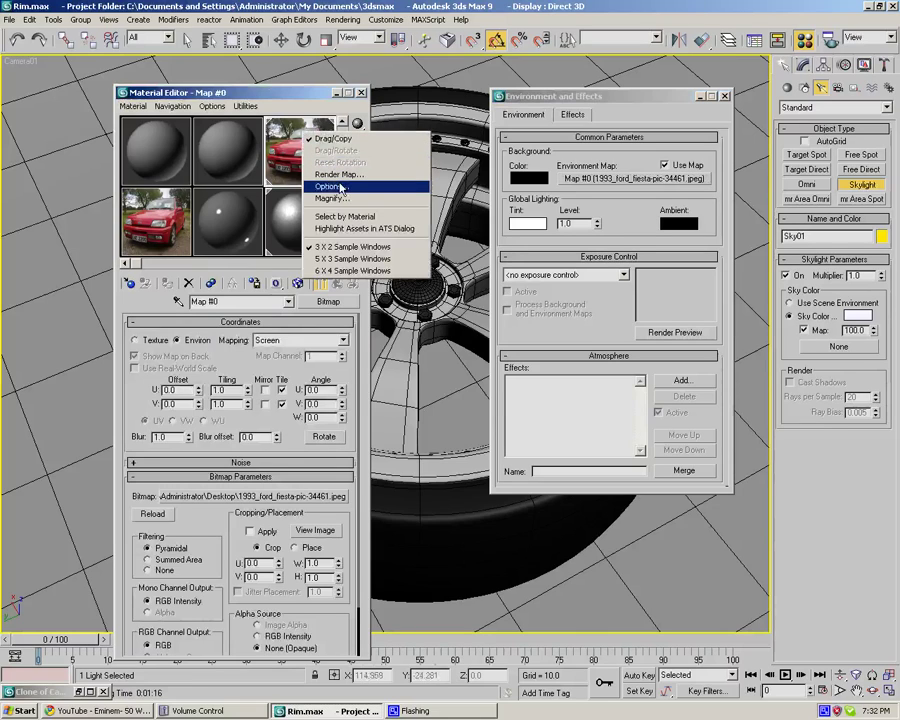
{"action": "left_click", "coordinate": [276, 160]}
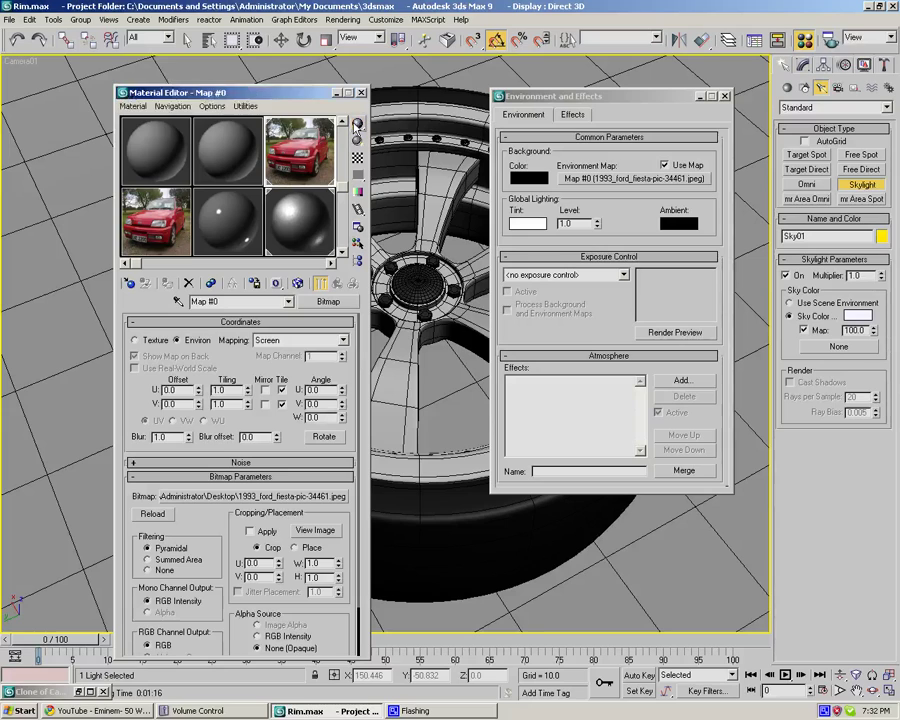
{"action": "right_click", "coordinate": [326, 133]}
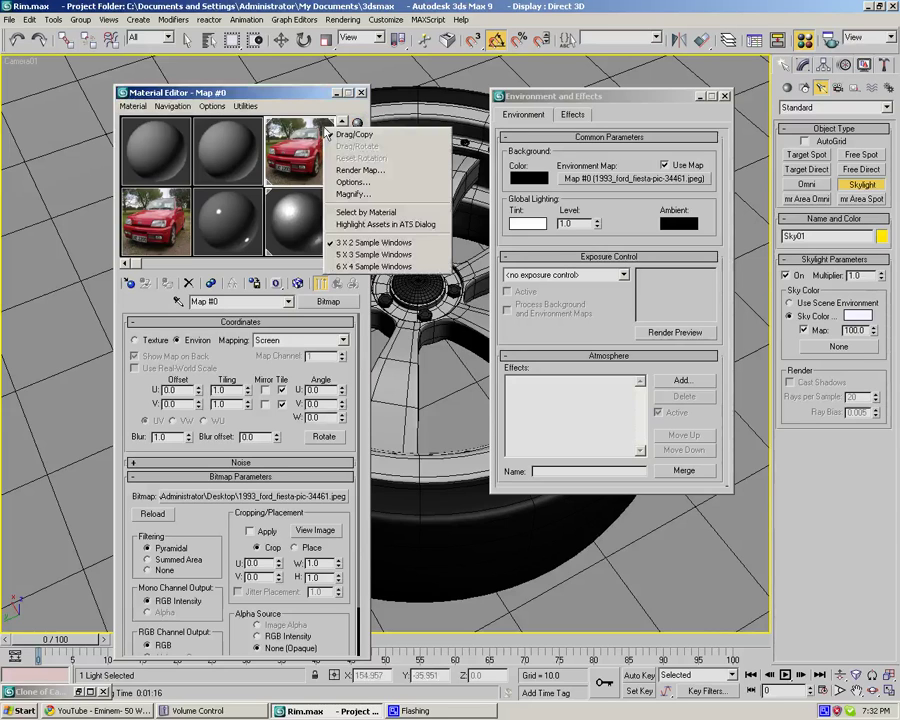
{"action": "left_click", "coordinate": [298, 142]}
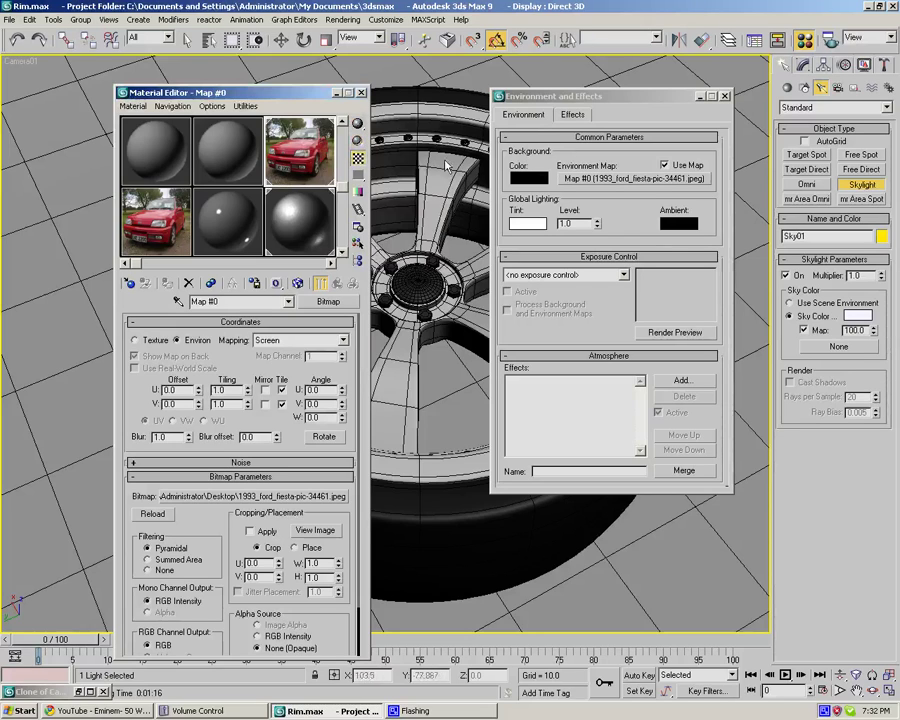
{"action": "left_click", "coordinate": [570, 118]}
{"action": "left_click", "coordinate": [541, 116]}
- Close the Material Editor and replace the environment map with a new Bitmap map, leaving its image file unchosen
{"action": "left_click", "coordinate": [361, 92]}
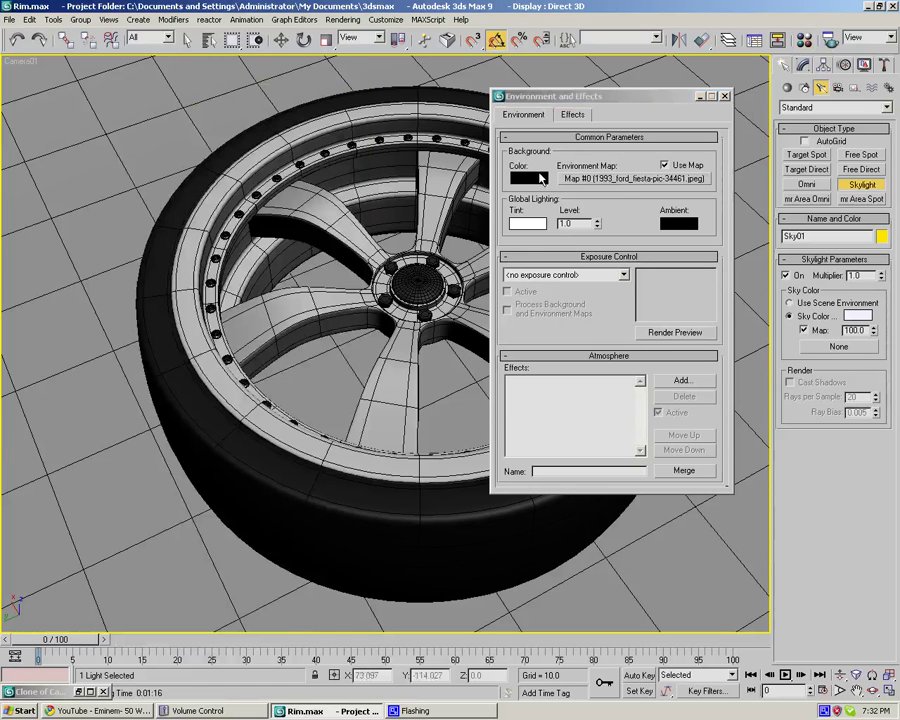
{"action": "left_click", "coordinate": [600, 179]}
{"action": "double_click", "coordinate": [430, 131]}
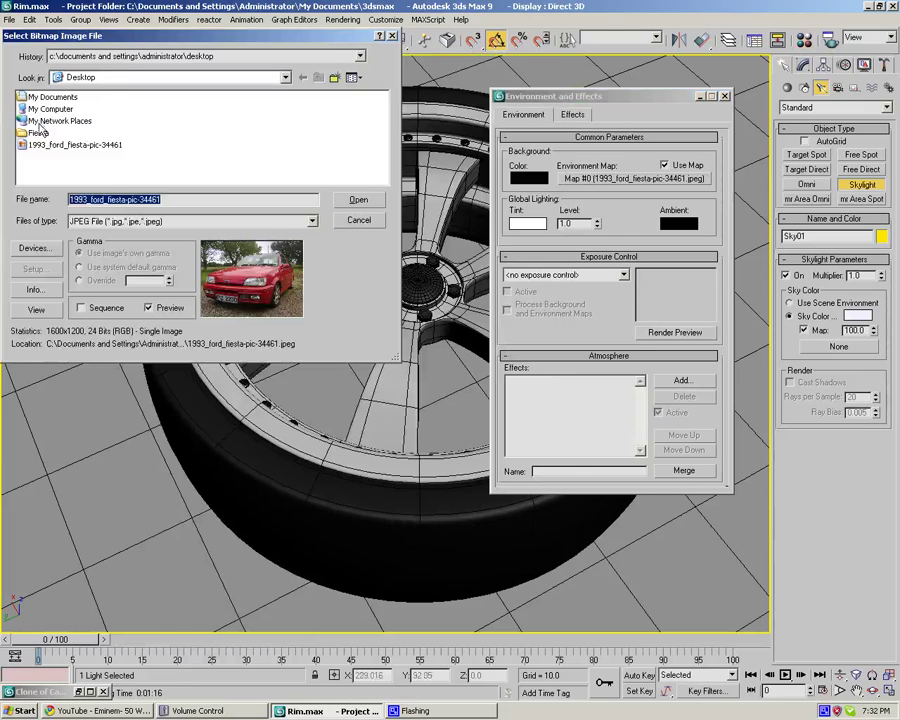
{"action": "left_click", "coordinate": [104, 78]}
{"action": "left_click", "coordinate": [95, 89]}
{"action": "left_click", "coordinate": [360, 223]}
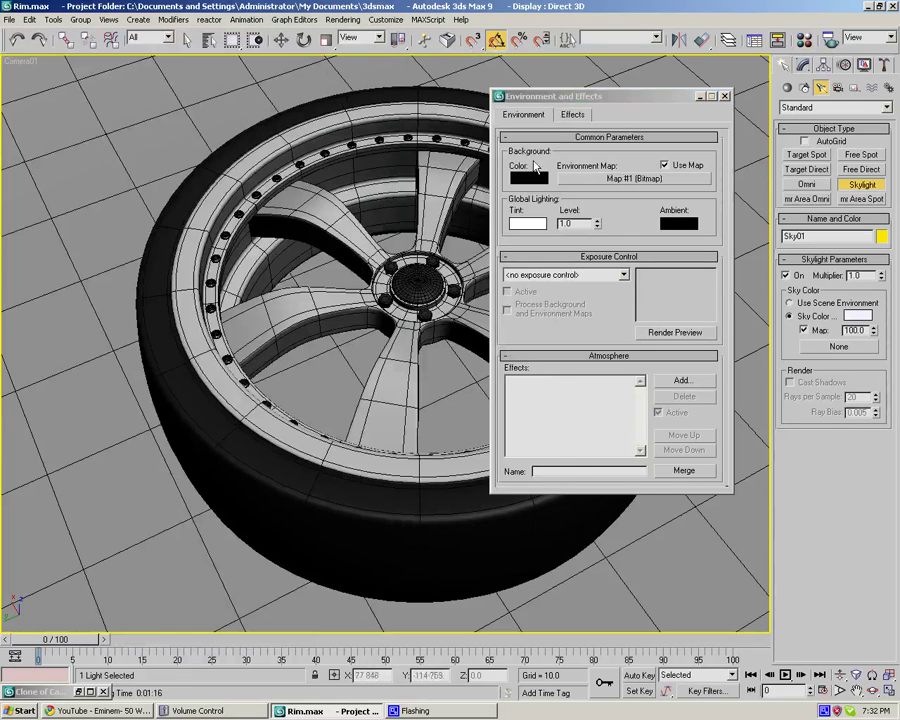
- Disable the environment map, set the background color to light grey and close the environment settings
{"action": "left_click", "coordinate": [664, 165]}
{"action": "left_click", "coordinate": [540, 180]}
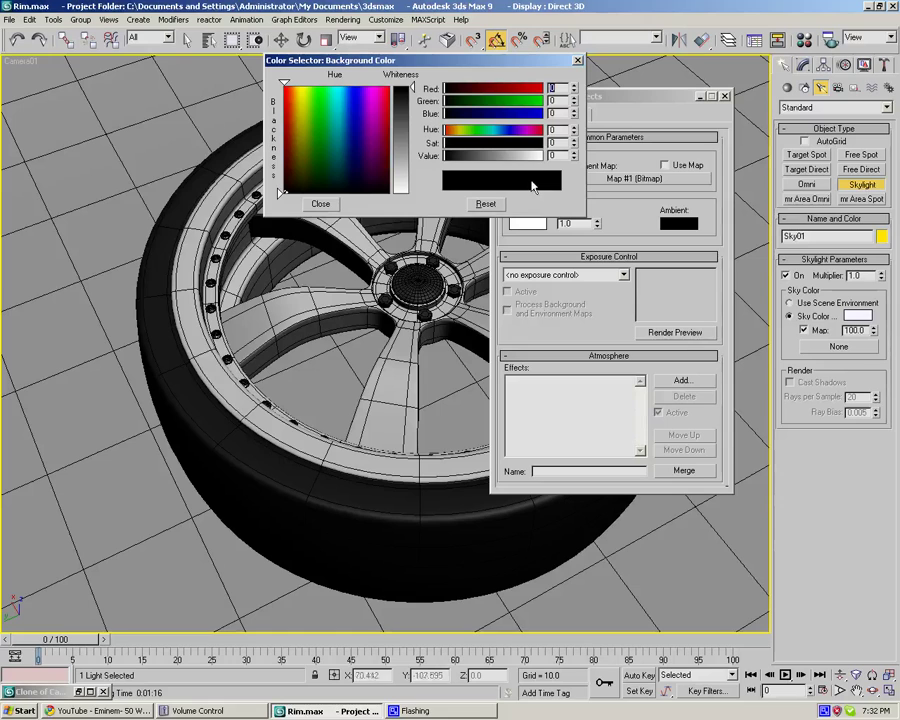
{"action": "left_click_drag", "start_coordinate": [402, 187], "coordinate": [408, 179]}
{"action": "left_click", "coordinate": [327, 204]}
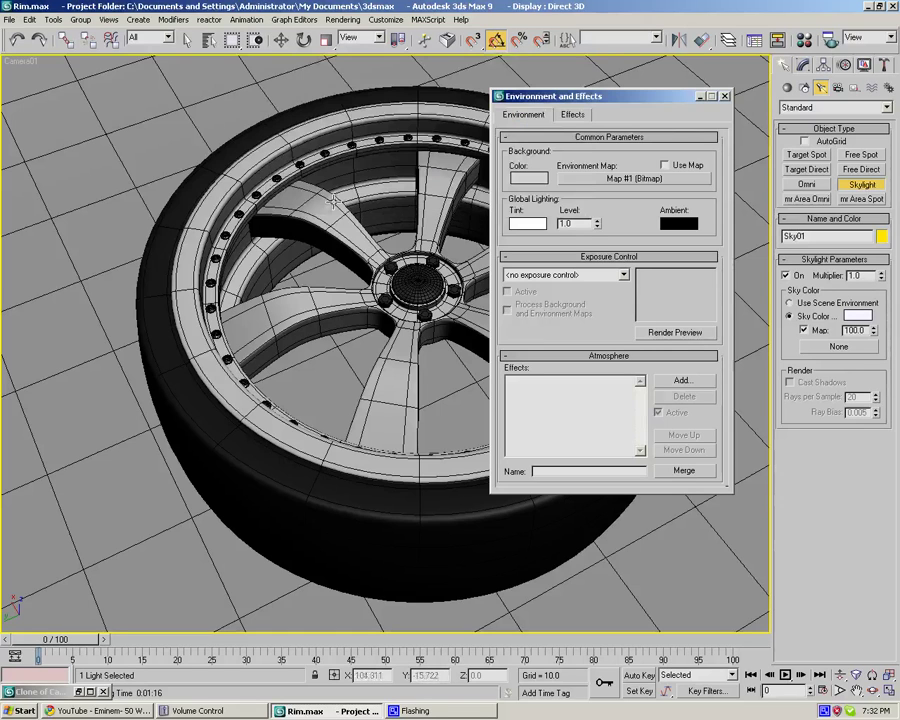
{"action": "left_click", "coordinate": [726, 96]}
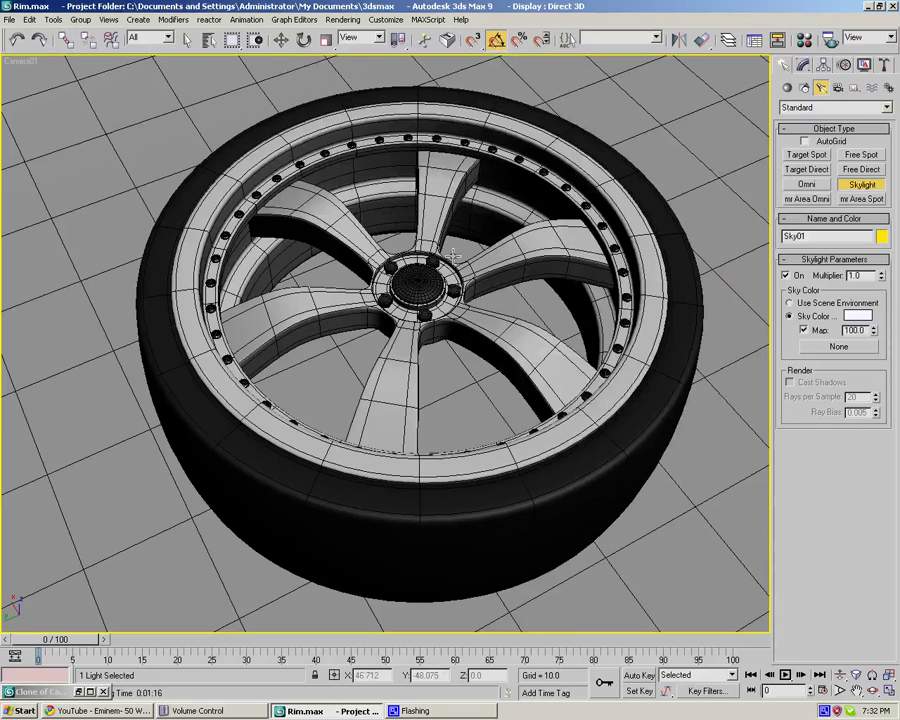
- Set the Final Gather diffuse bounces to 1 and render the Camera01 view with mental ray
{"action": "mouse_move", "coordinate": [453, 255]}
{"action": "middle_mouse_down"}
{"action": "mouse_move", "coordinate": [397, 270]}
{"action": "mouse_move", "coordinate": [463, 253]}
{"action": "middle_mouse_up"}
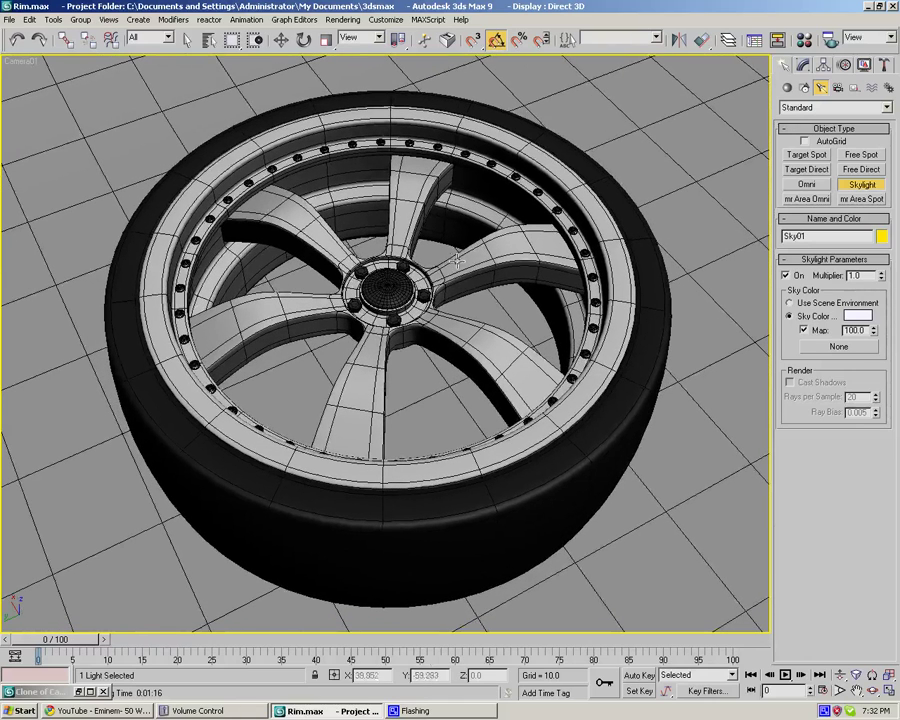
{"action": "left_click", "coordinate": [342, 20]}
{"action": "left_click", "coordinate": [351, 35]}
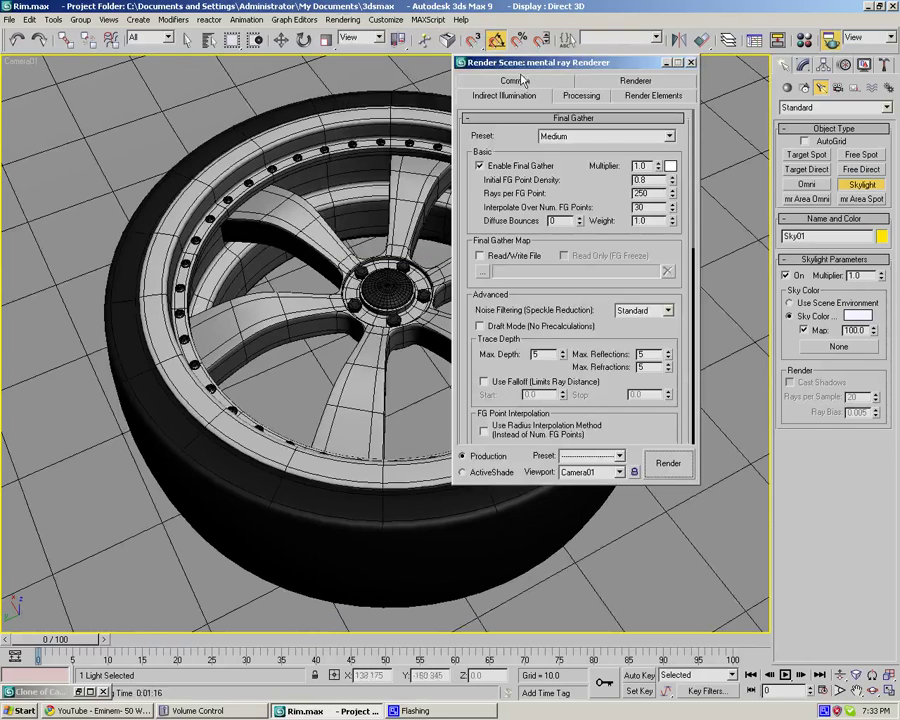
{"action": "left_click", "coordinate": [578, 218]}
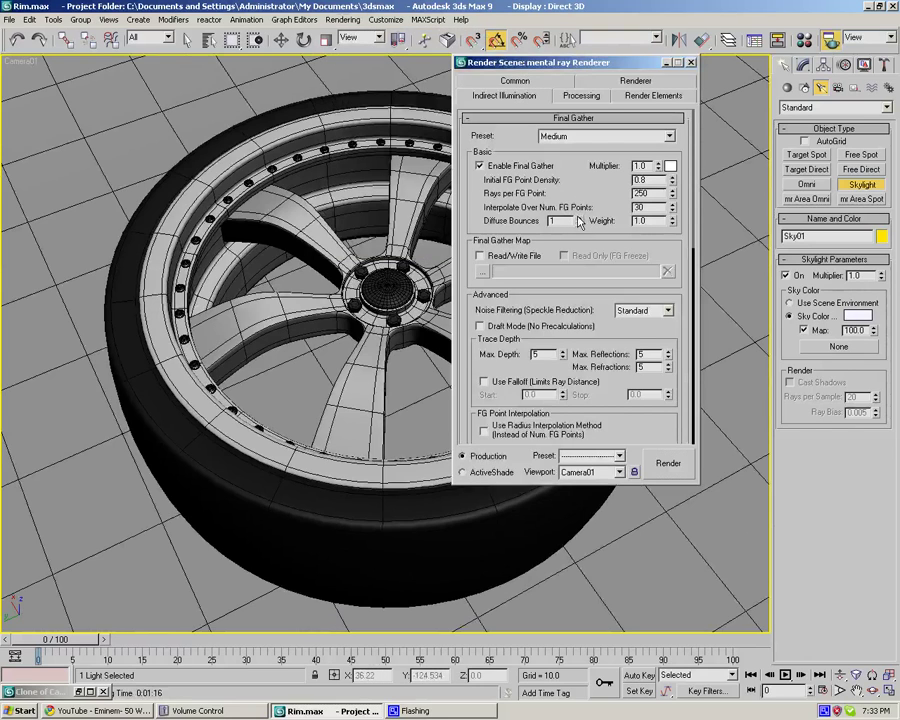
{"action": "left_click", "coordinate": [668, 463]}
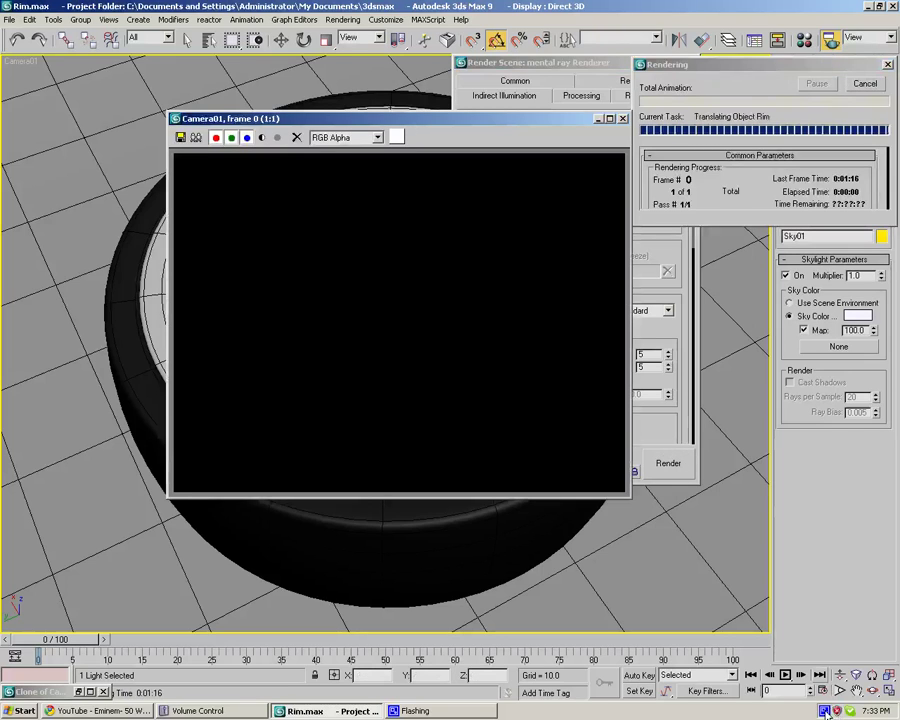
{"action": "right_click", "coordinate": [840, 710]}
{"action": "left_click", "coordinate": [848, 683]}
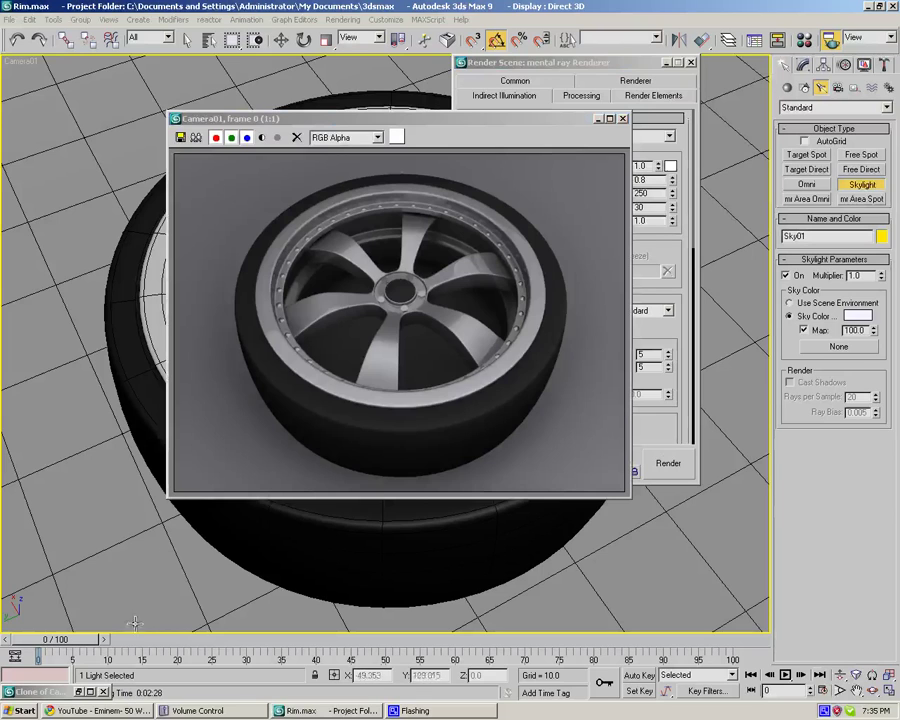
- Restore the cloned earlier render and arrange it beside the new Camera01 render to compare the two
{"action": "left_click", "coordinate": [91, 692]}
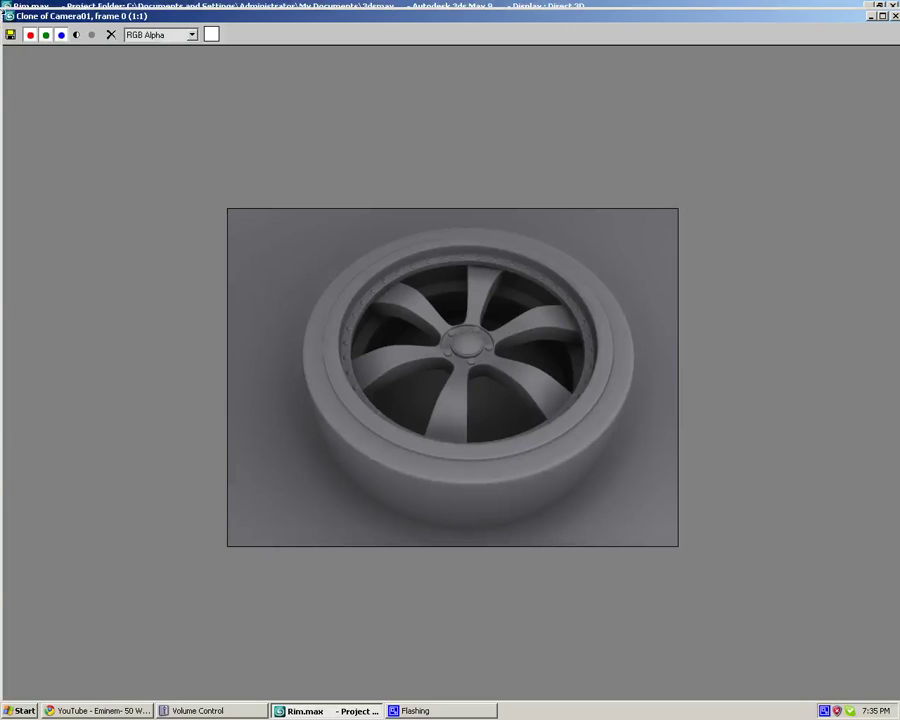
{"action": "left_click_drag", "start_coordinate": [108, 137], "coordinate": [264, 274]}
{"action": "double_click", "coordinate": [384, 119]}
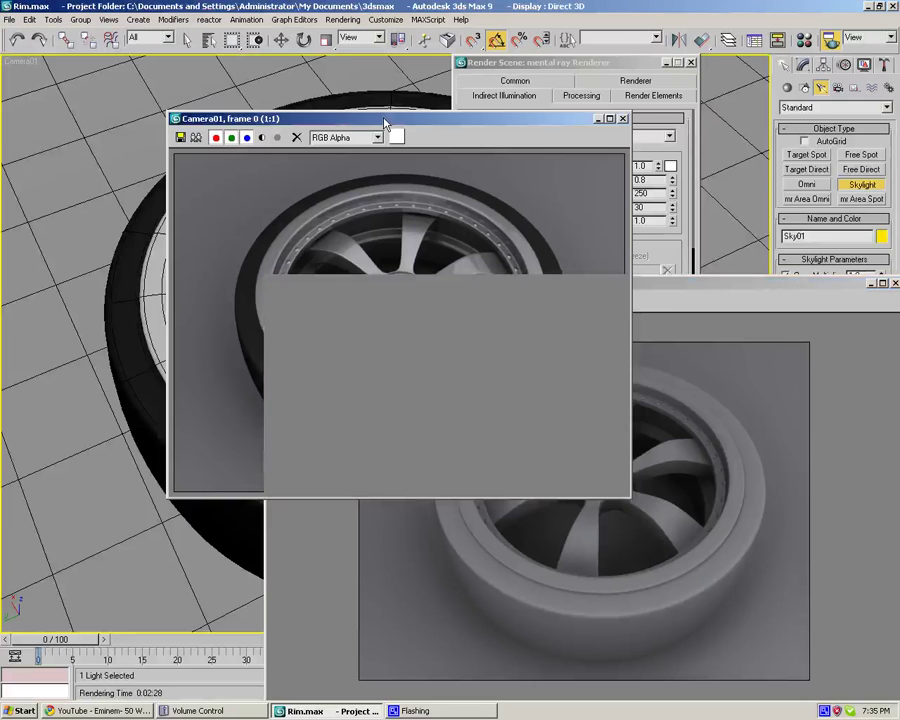
{"action": "double_click", "coordinate": [348, 6]}
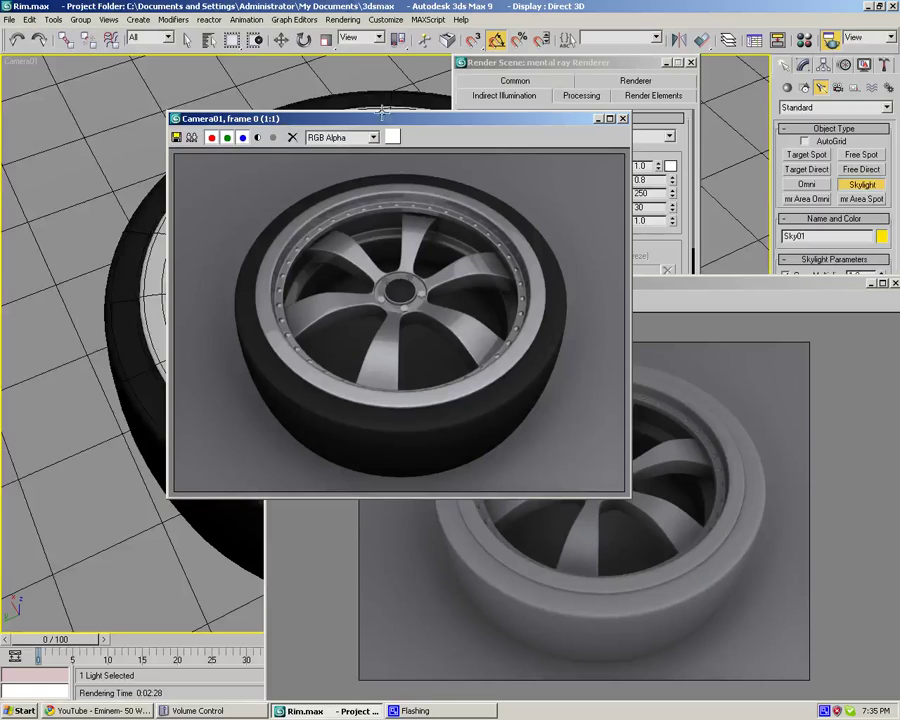
{"action": "left_click_drag", "start_coordinate": [379, 120], "coordinate": [284, 115]}
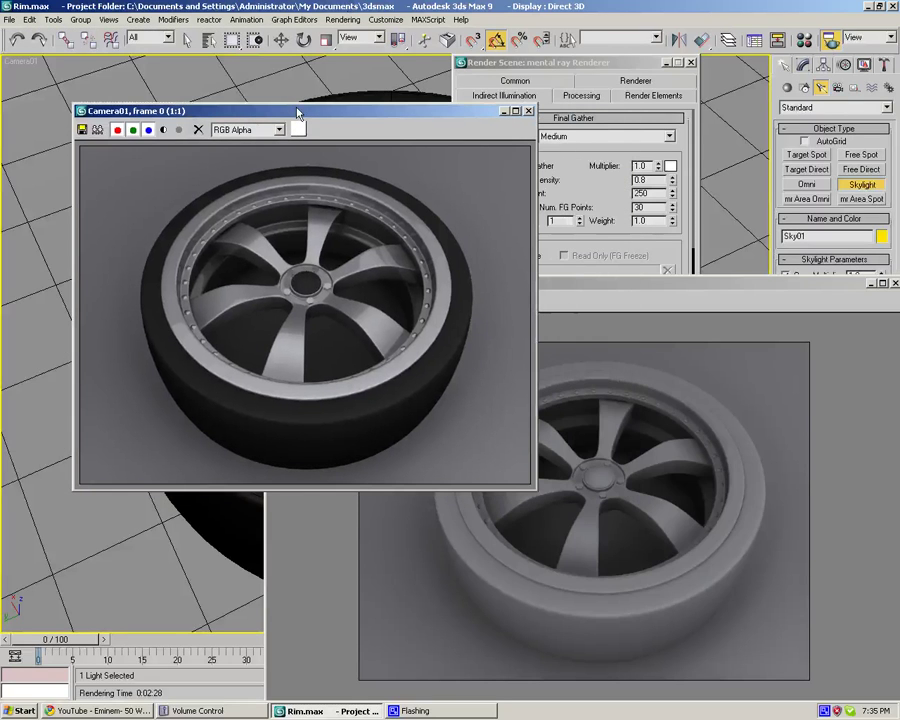